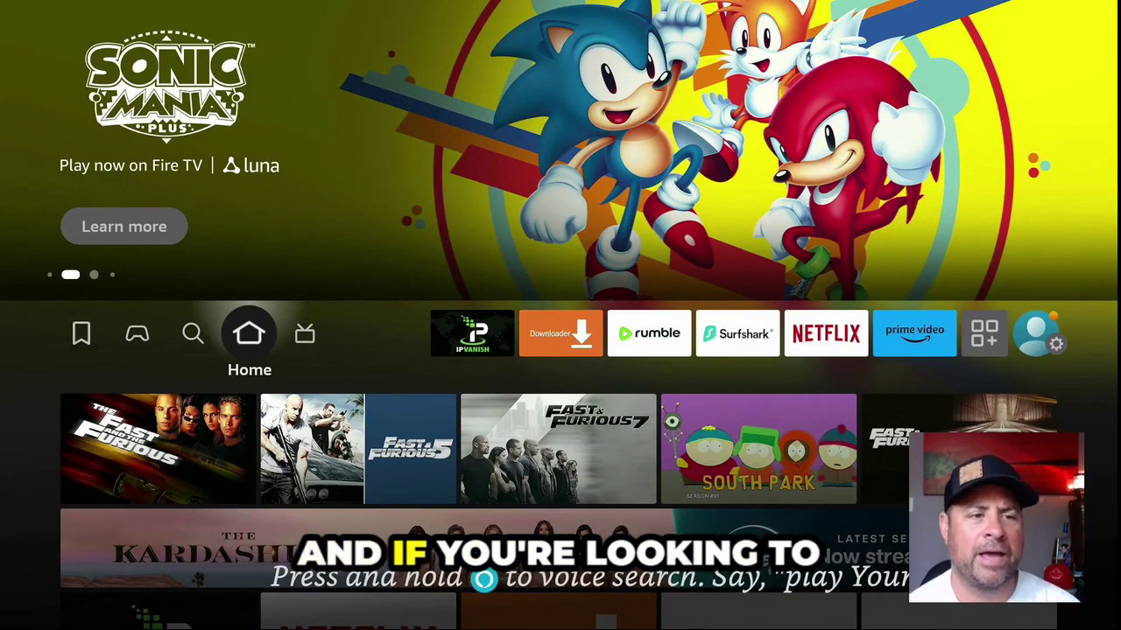
Move left from Home to the Find page with its search bar and category tiles
{"action": "key", "text": "Left"}
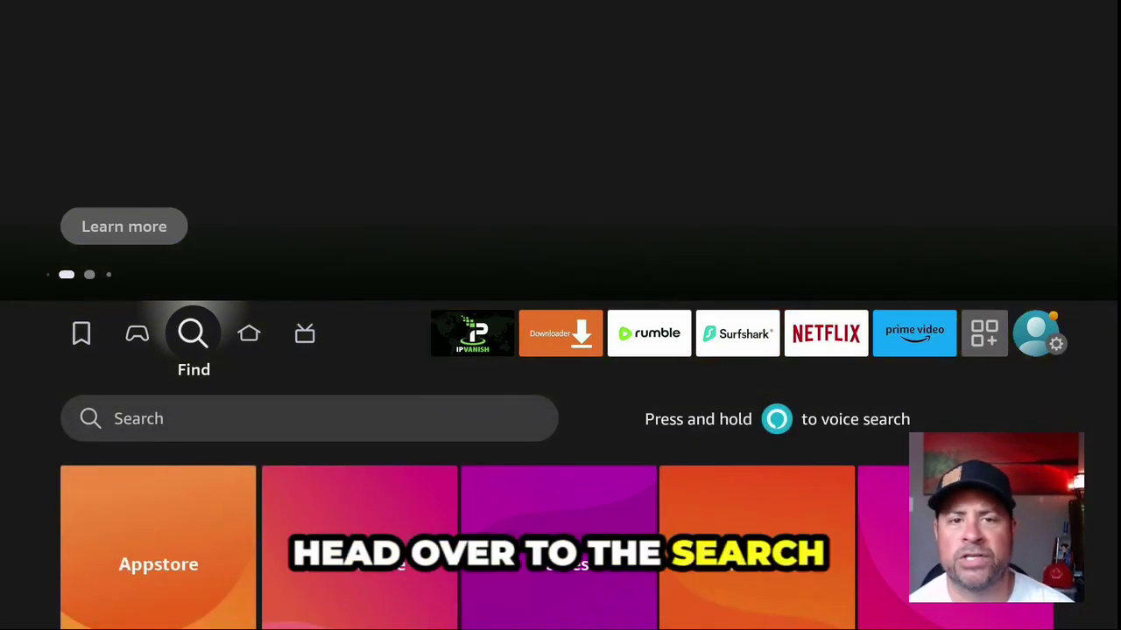
Dip into the search bar and back, then move right along the row to the Settings gear
{"action": "key", "text": "Down"}
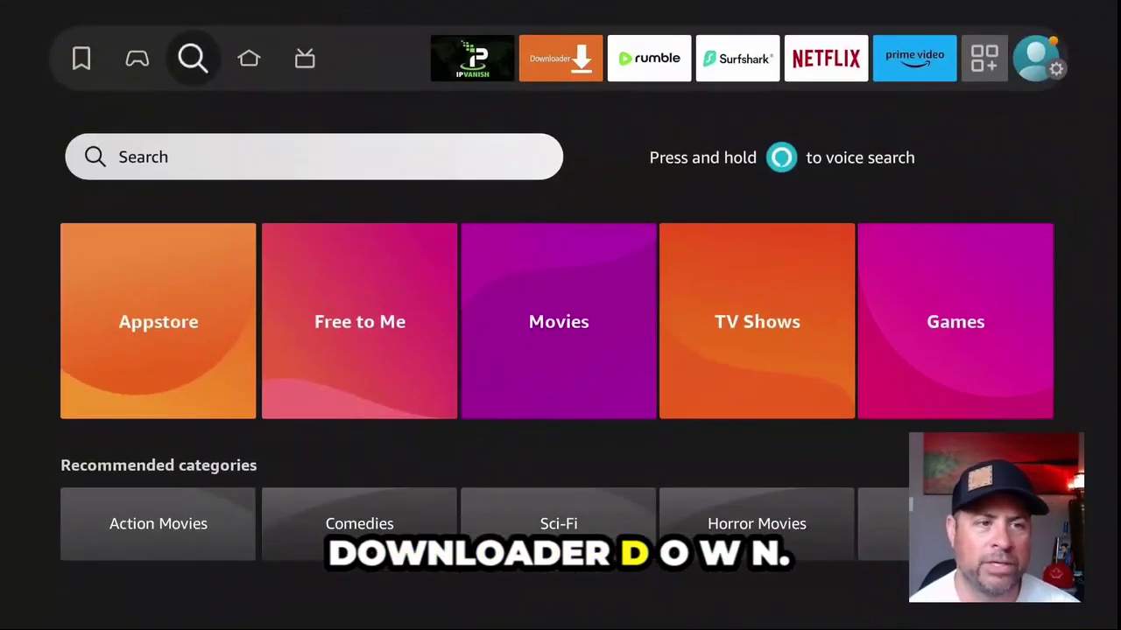
{"action": "key", "text": "Up"}
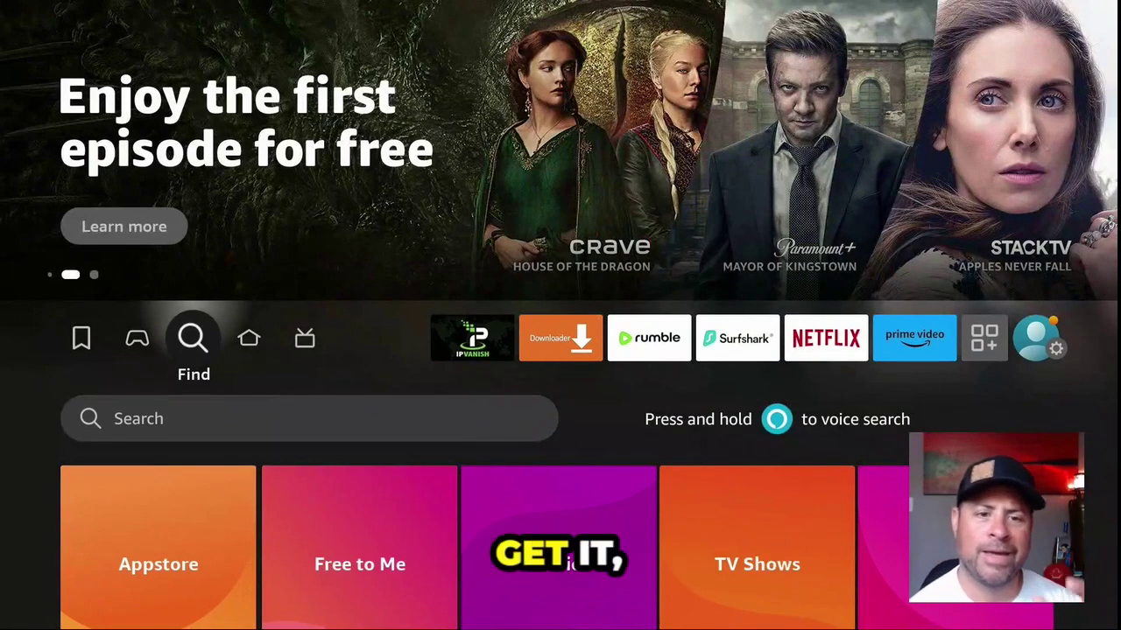
{"action": "key", "text": "Right"}
{"action": "key", "text": "Right"}
{"action": "key", "text": "Right"}
{"action": "key", "text": "Right"}
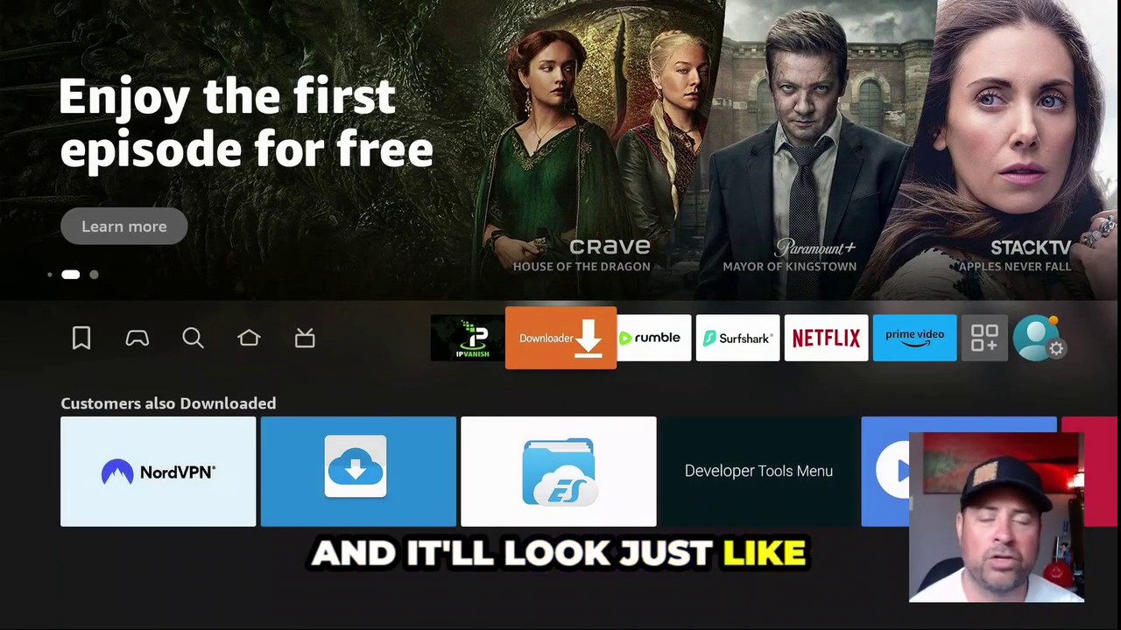
{"action": "key", "text": "Right"}
{"action": "key", "text": "Right"}
{"action": "key", "text": "Right"}
{"action": "key", "text": "Right"}
{"action": "key", "text": "Right"}
{"action": "key", "text": "Right"}
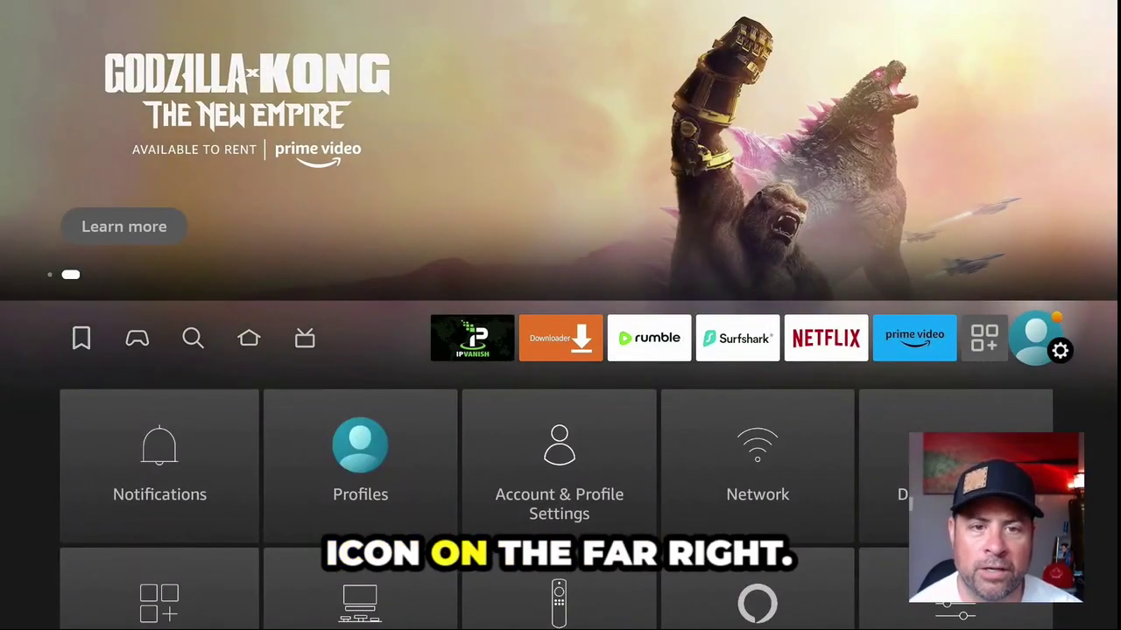
Confirm under My Fire TV > About that developer mode is already unlocked
{"action": "key", "text": "Down"}
{"action": "key", "text": "Down"}
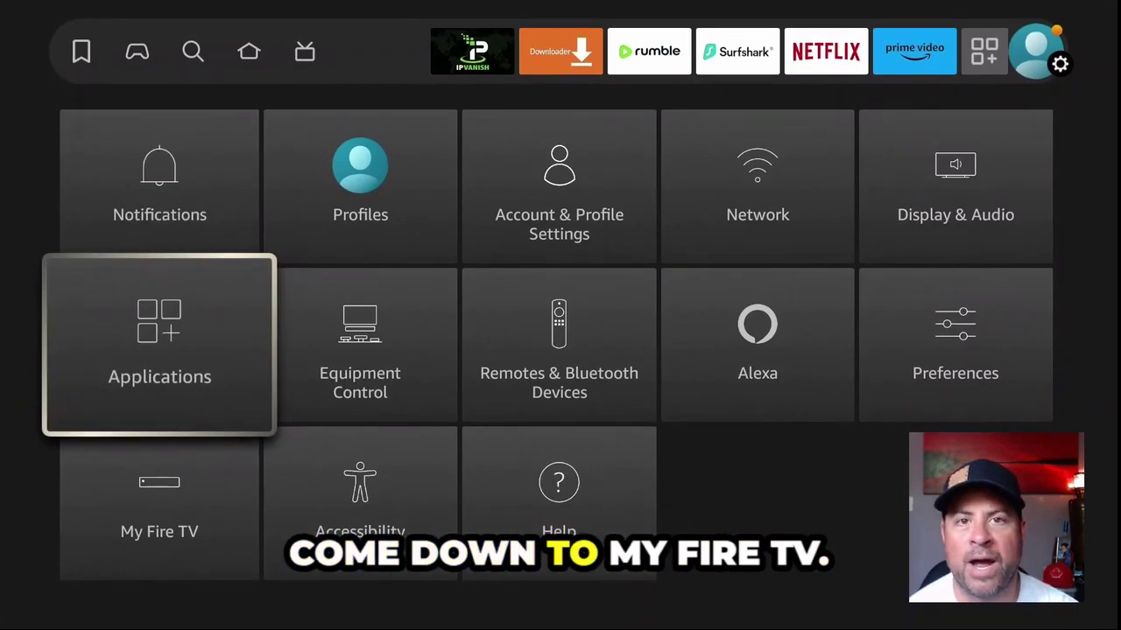
{"action": "key", "text": "Down"}
{"action": "key", "text": "Return"}
{"action": "key", "text": "Down"}
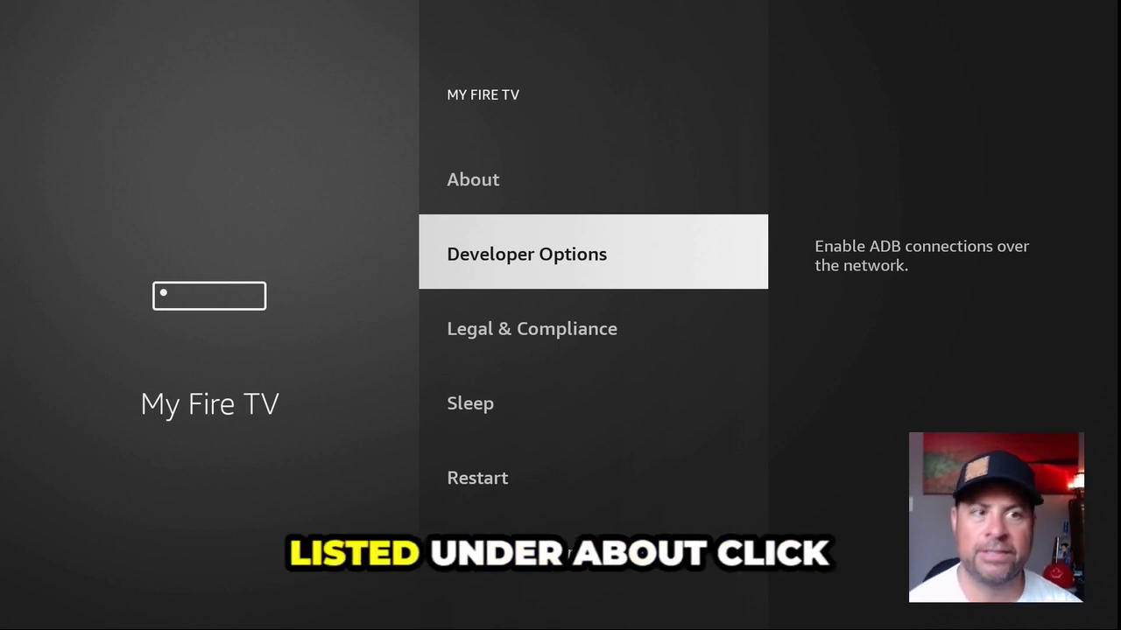
{"action": "key", "text": "Up"}
{"action": "key", "text": "Return"}
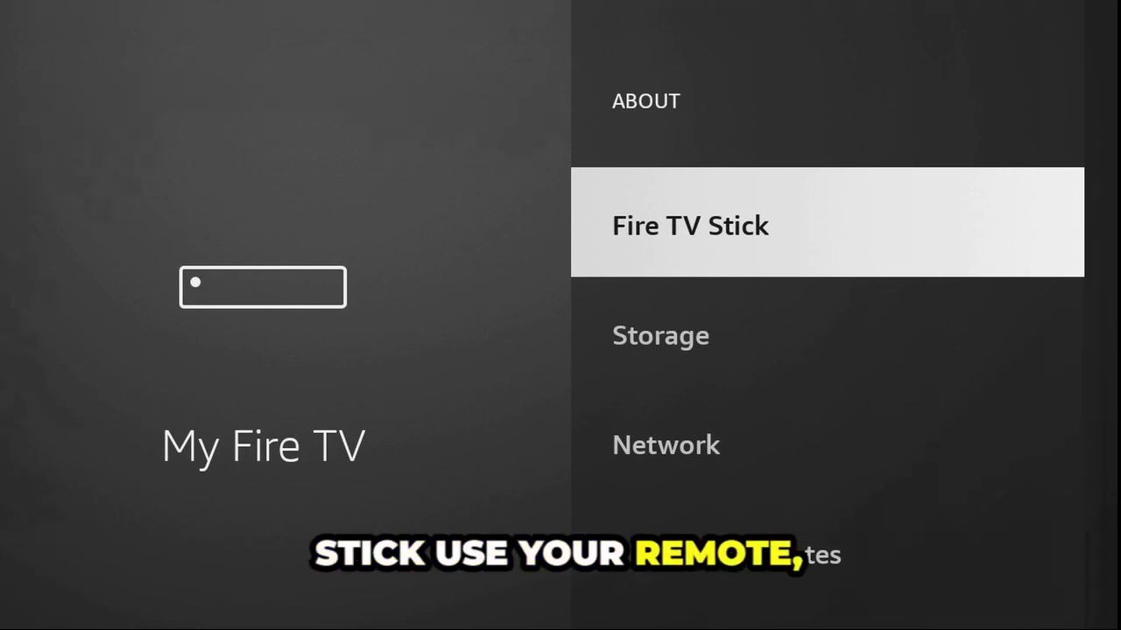
{"action": "key", "text": "Return"}
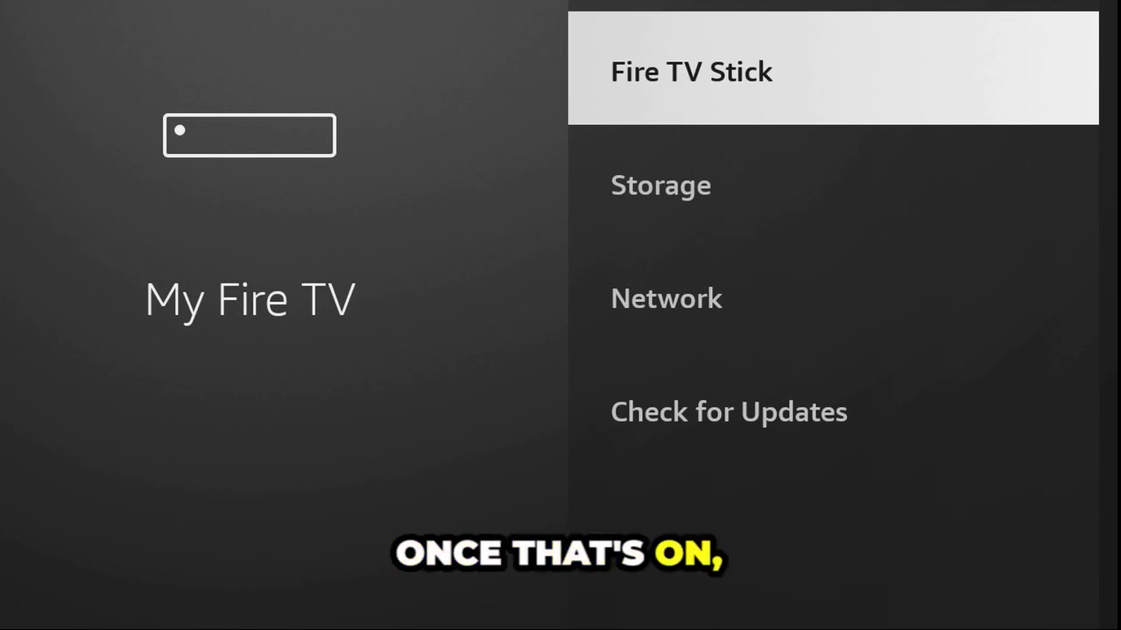
{"action": "key", "text": "Escape"}
Open Developer Options > Install unknown apps
{"action": "key", "text": "Down"}
{"action": "key", "text": "Return"}
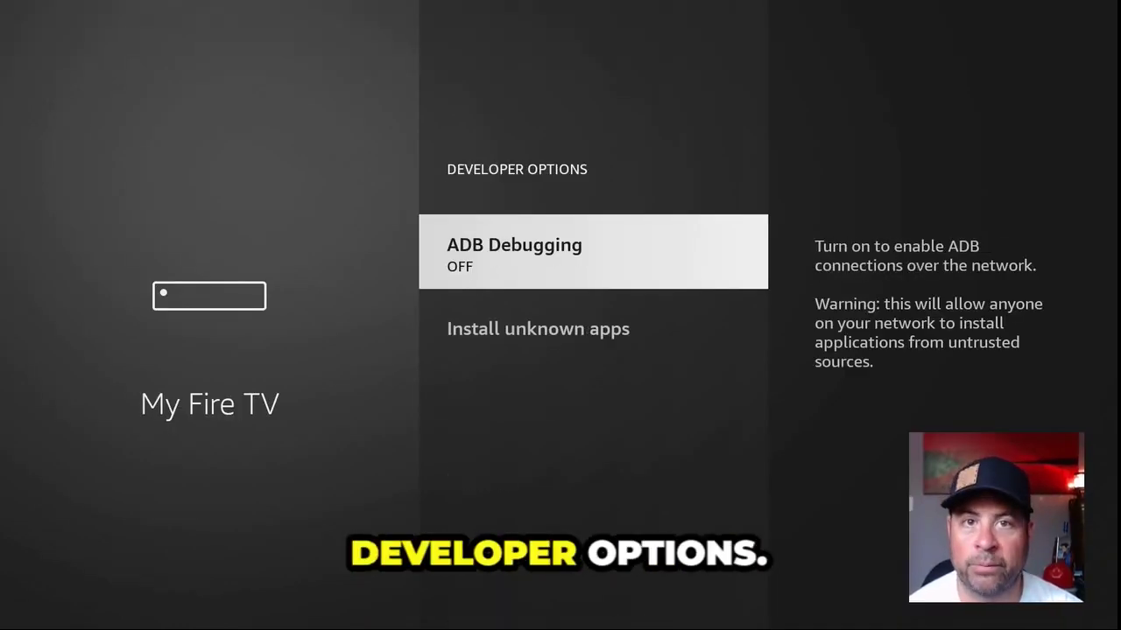
{"action": "key", "text": "Down"}
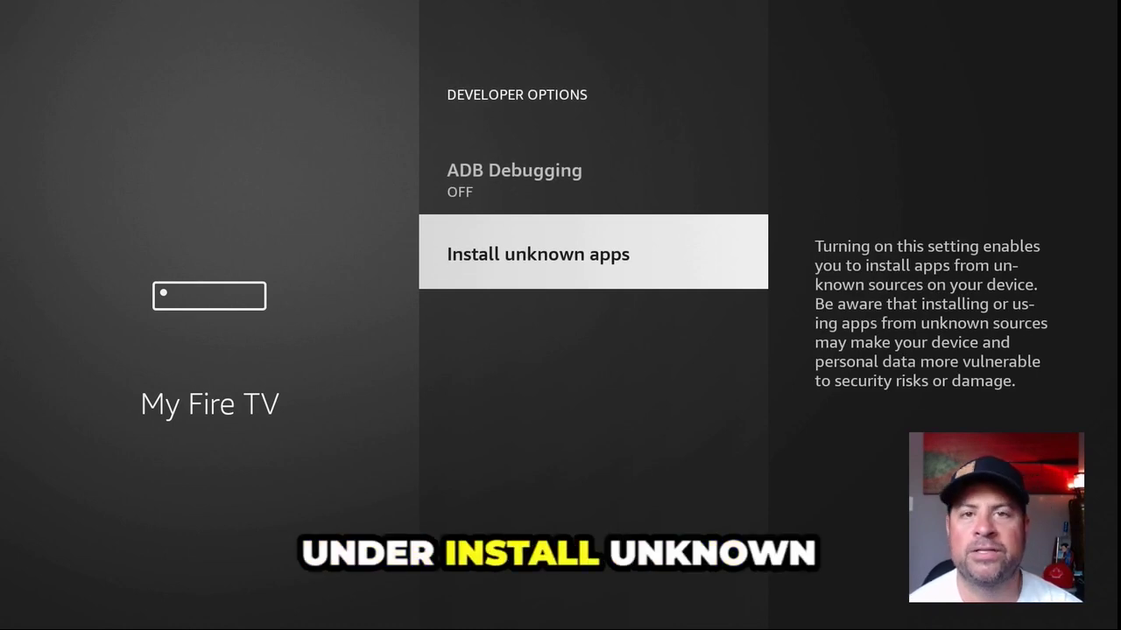
{"action": "key", "text": "Return"}
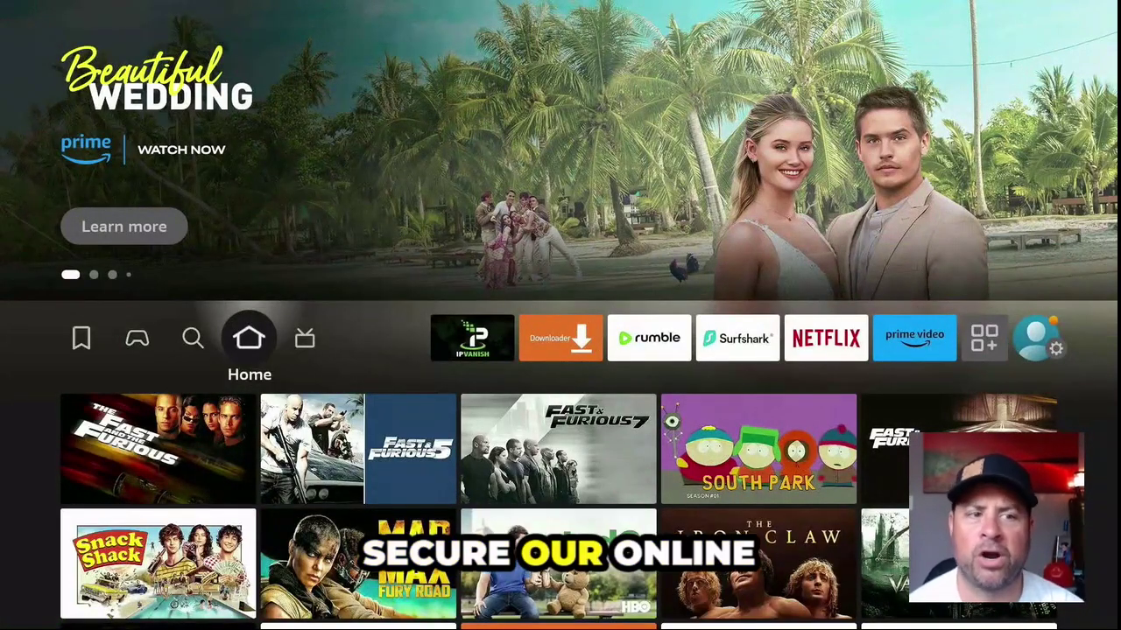
{"action": "key", "text": "Left"}
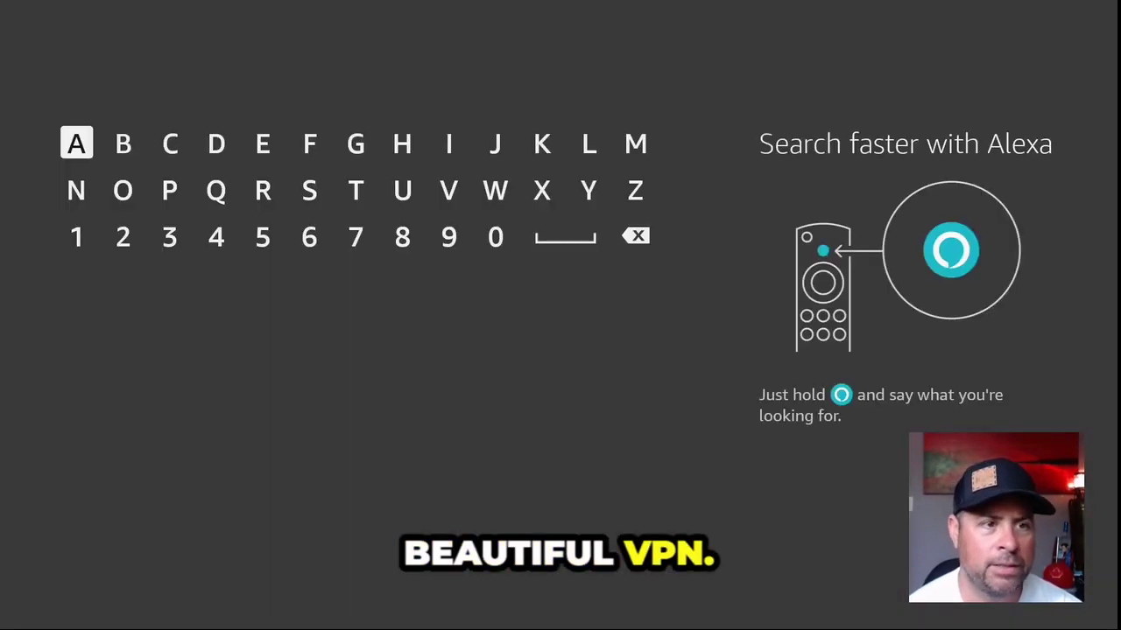
{"action": "key", "text": "Right"}
{"action": "key", "text": "Right"}
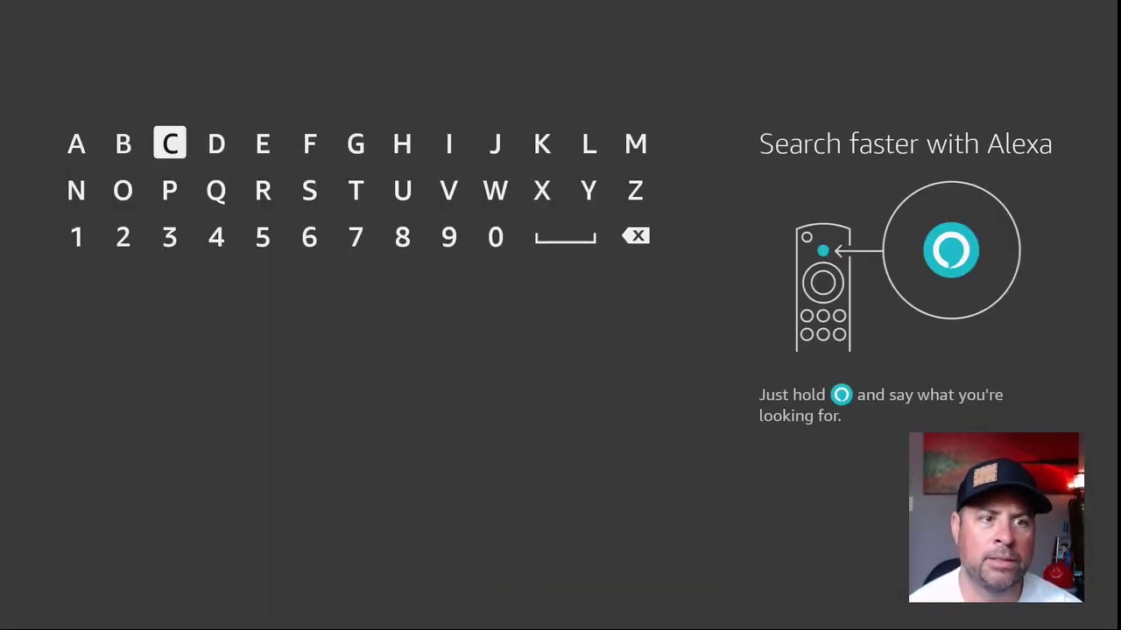
{"action": "key", "text": "Right"}
{"action": "key", "text": "Right"}
{"action": "key", "text": "Right"}
{"action": "key", "text": "Return"}
{"action": "key", "text": "Down"}
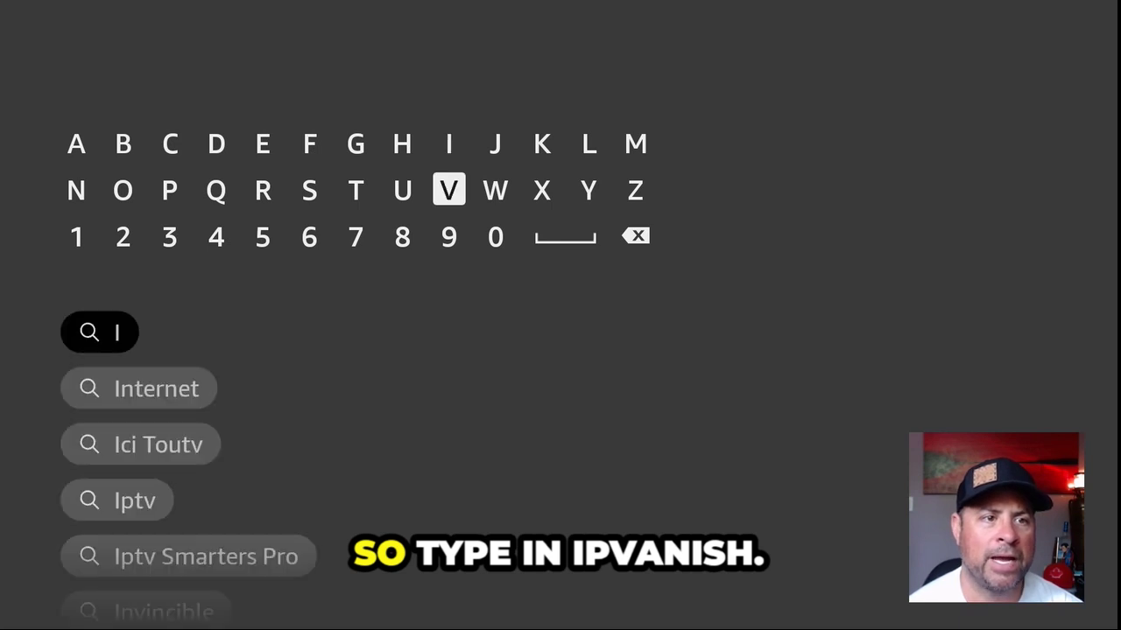
{"action": "key", "text": "Left"}
{"action": "key", "text": "Left"}
{"action": "key", "text": "Left"}
{"action": "key", "text": "Return"}
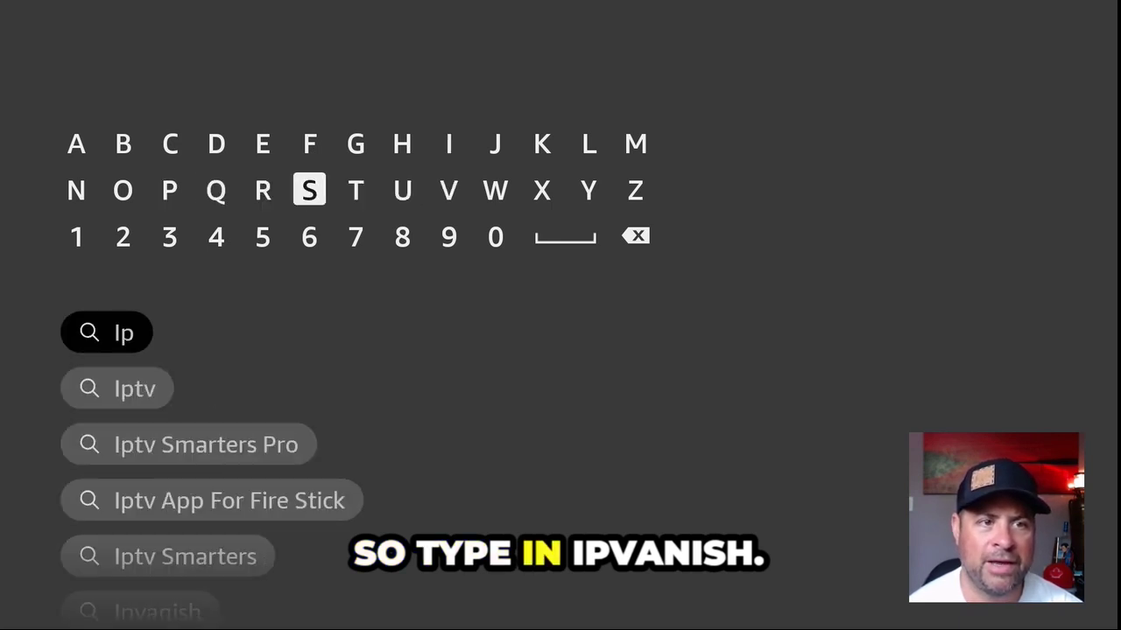
{"action": "key", "text": "Right"}
{"action": "key", "text": "Right"}
{"action": "key", "text": "Return"}
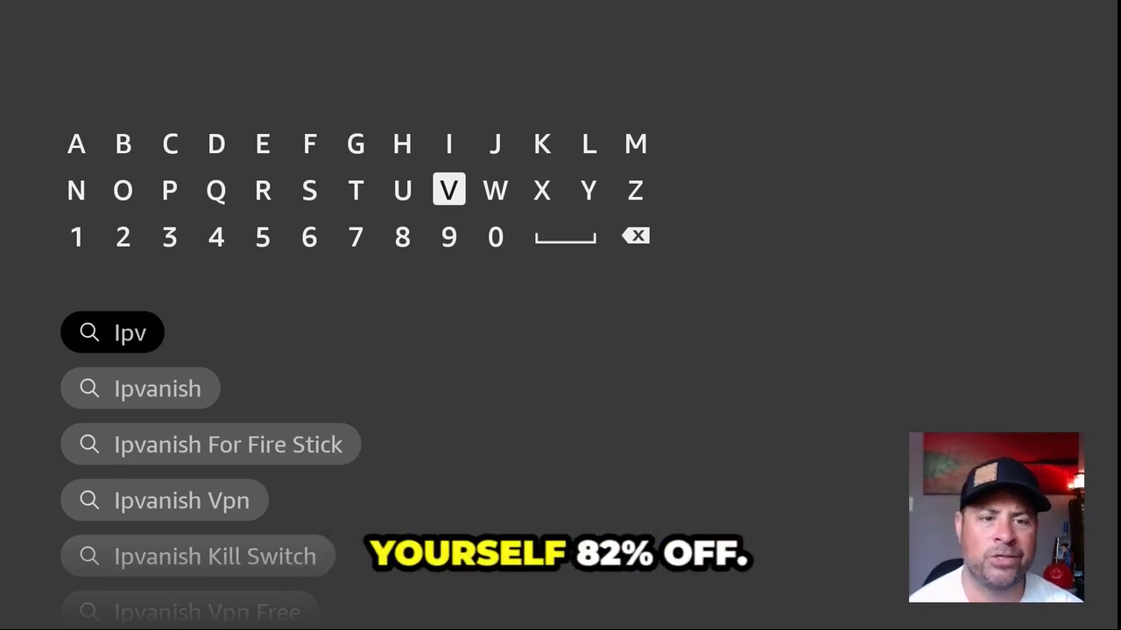
{"action": "key", "text": "Down"}
{"action": "key", "text": "Down"}
{"action": "key", "text": "Down"}
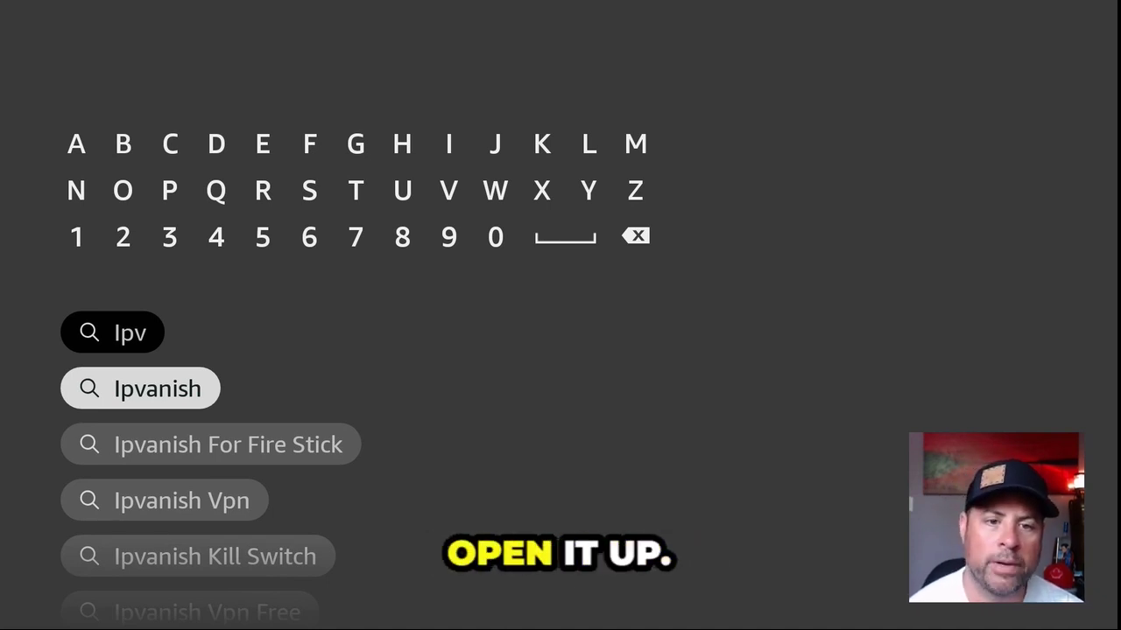
{"action": "key", "text": "Return"}
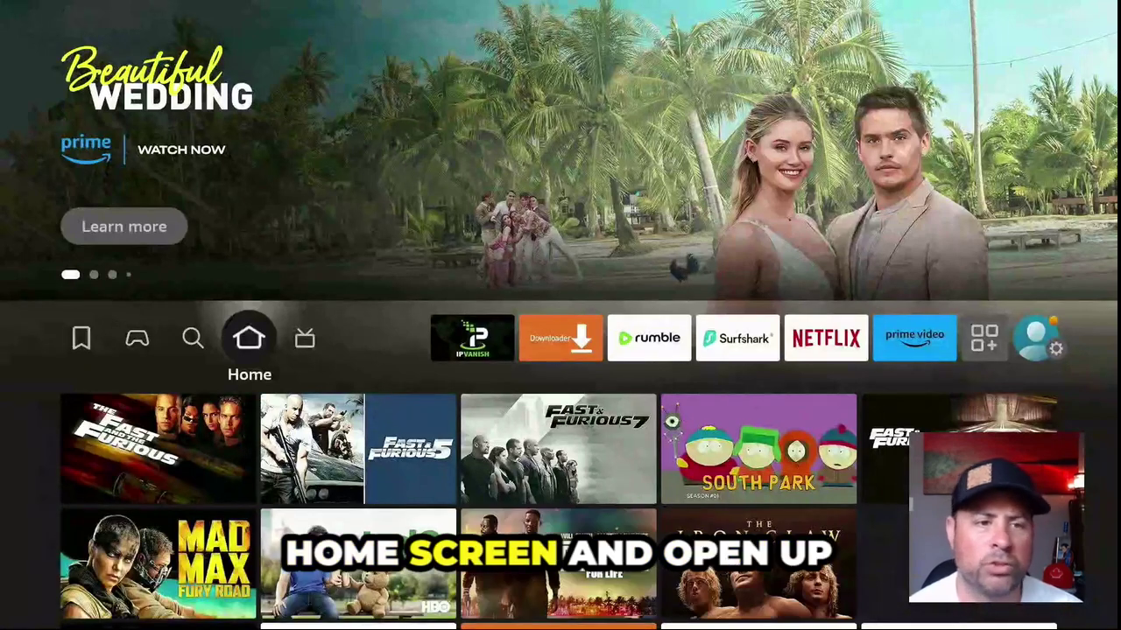
Launch Downloader from the home app row and move up to its URL field
{"action": "key", "text": "Right"}
{"action": "key", "text": "Right"}
{"action": "key", "text": "Right"}
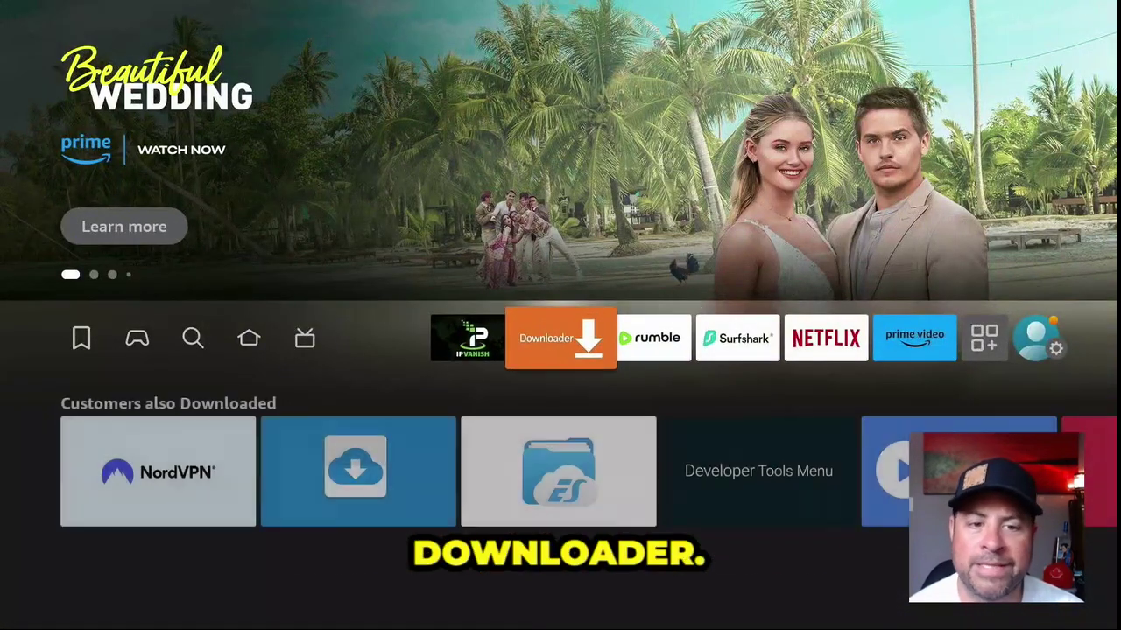
{"action": "key", "text": "Return"}
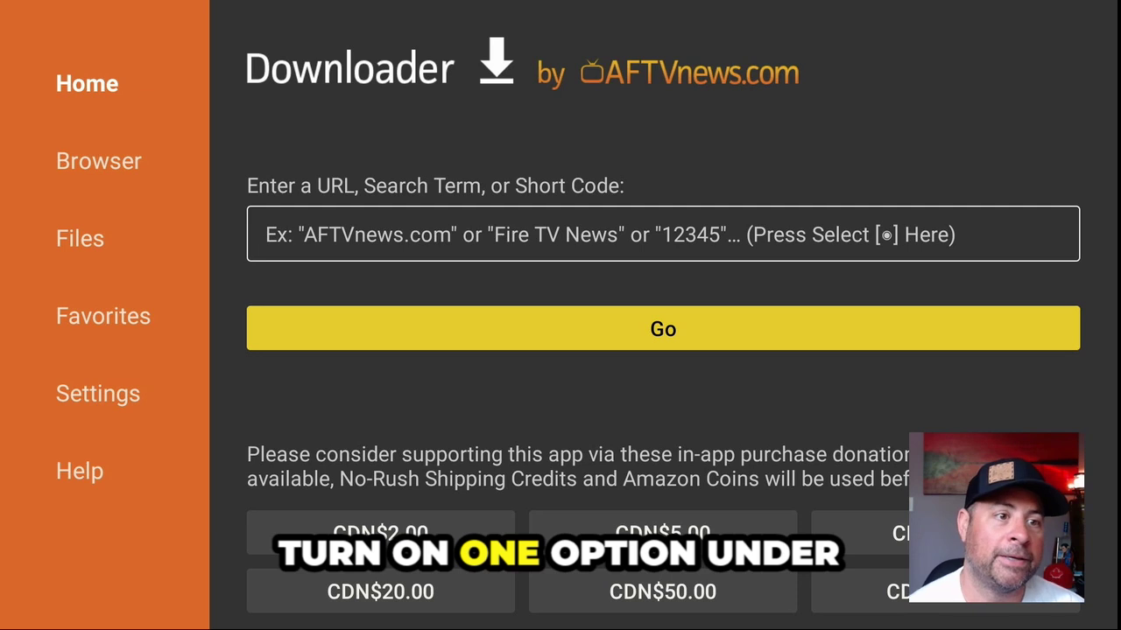
{"action": "key", "text": "Up"}
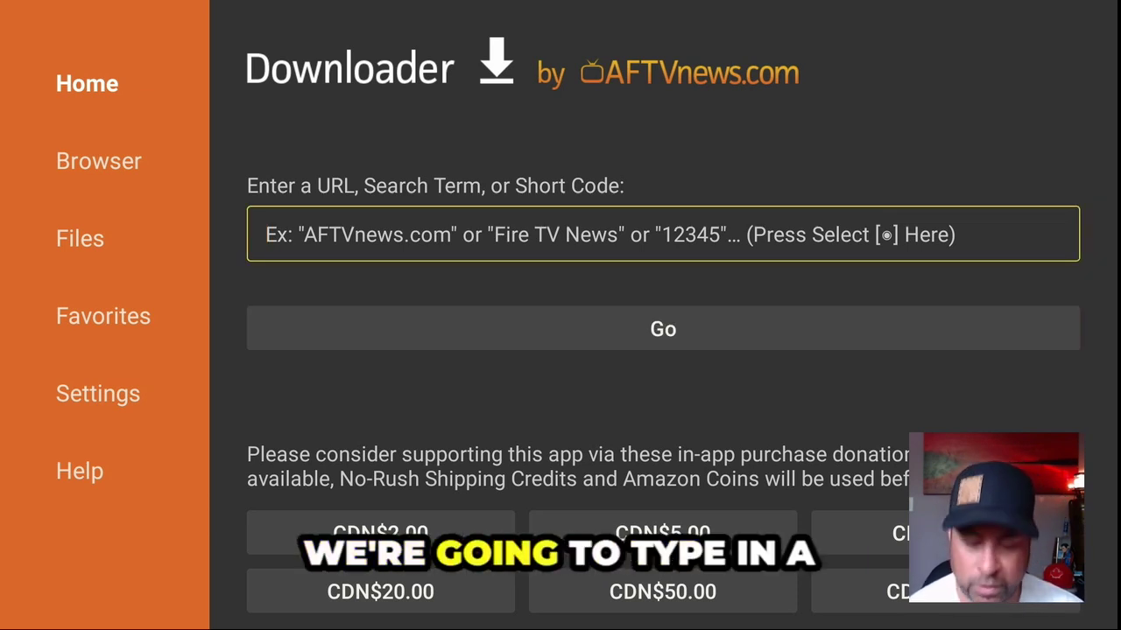
Enter the short code 753120 on Downloader's on-screen keyboard and press Go
{"action": "key", "text": "Return"}
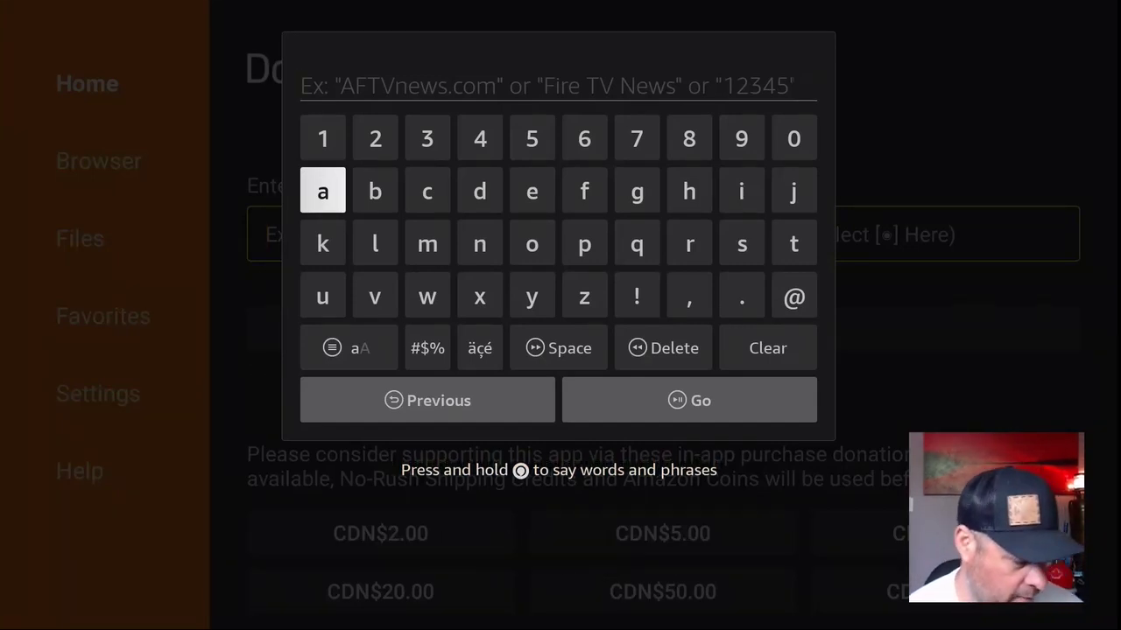
{"action": "key", "text": "Up"}
{"action": "key", "text": "Right"}
{"action": "key", "text": "Right"}
{"action": "key", "text": "Right"}
{"action": "key", "text": "Right"}
{"action": "key", "text": "Right"}
{"action": "key", "text": "Right"}
{"action": "key", "text": "Return"}
{"action": "key", "text": "Left"}
{"action": "key", "text": "Left"}
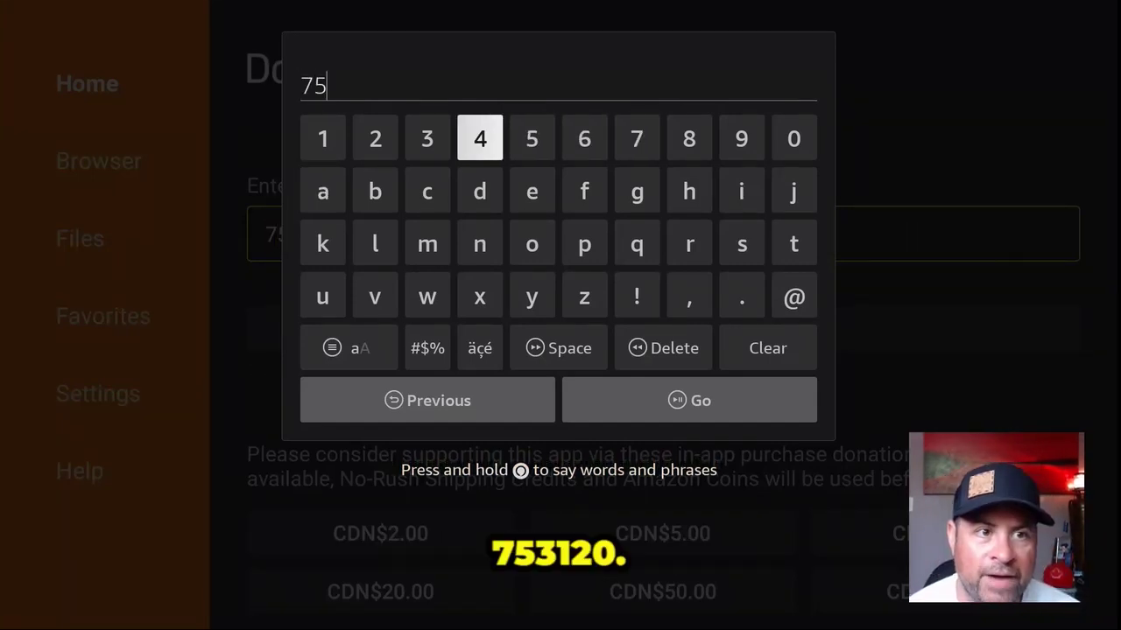
{"action": "key", "text": "Left"}
{"action": "key", "text": "Return"}
{"action": "key", "text": "Left"}
{"action": "key", "text": "Left"}
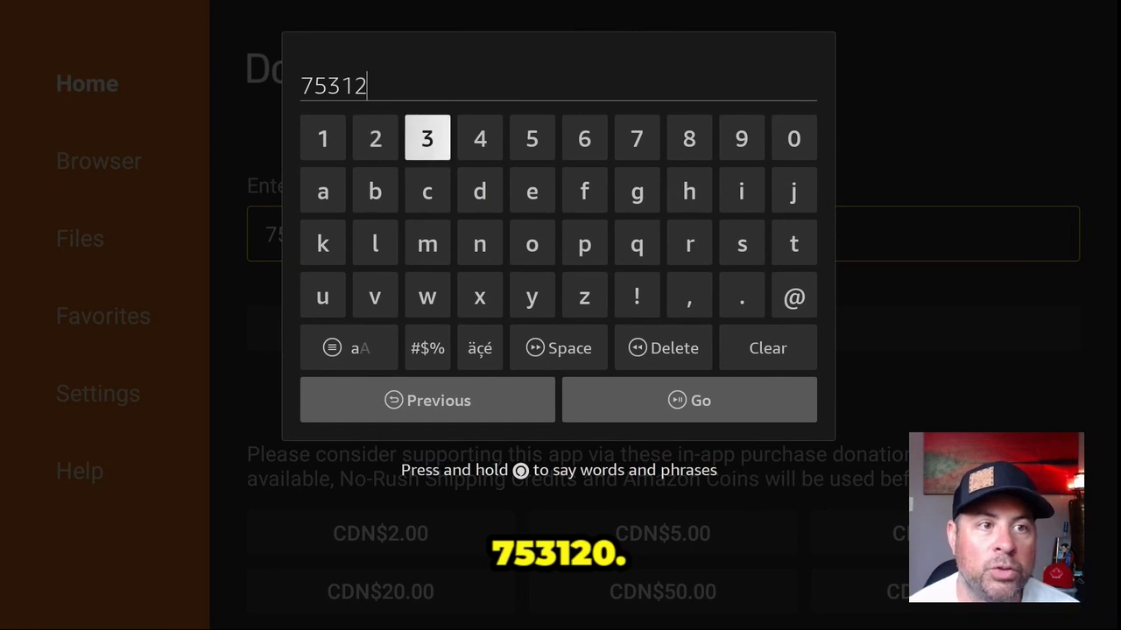
{"action": "key", "text": "Right"}
{"action": "key", "text": "Right"}
{"action": "key", "text": "Right"}
{"action": "key", "text": "Right"}
{"action": "key", "text": "Right"}
{"action": "key", "text": "Right"}
{"action": "key", "text": "Right"}
{"action": "key", "text": "Return"}
{"action": "key", "text": "Down"}
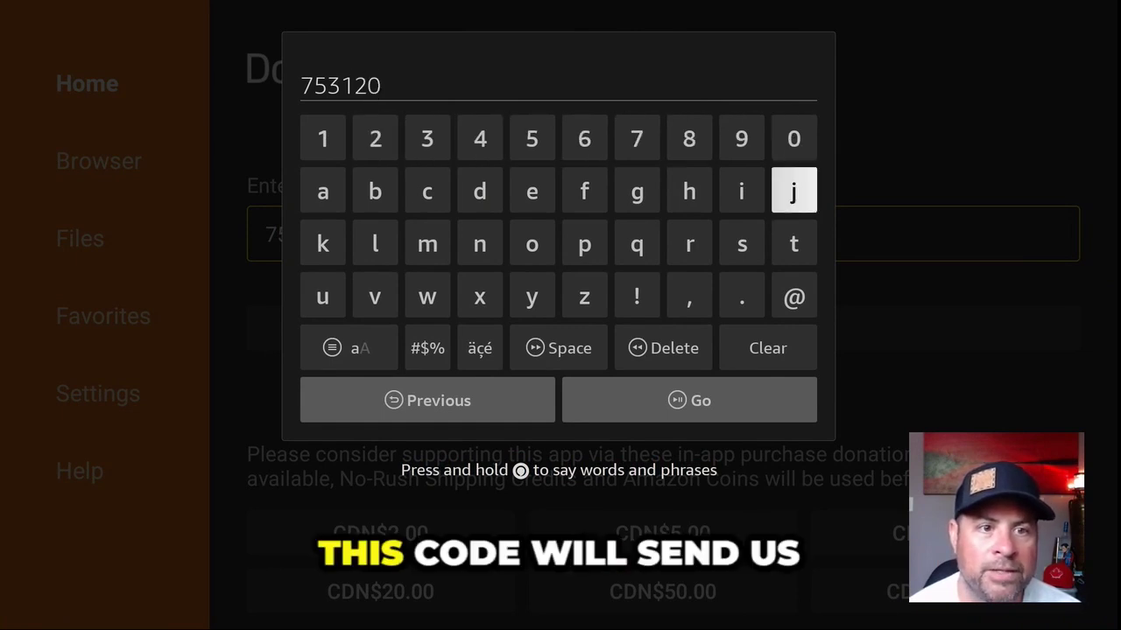
{"action": "key", "text": "Down"}
{"action": "key", "text": "Down"}
{"action": "key", "text": "Down"}
{"action": "key", "text": "Return"}
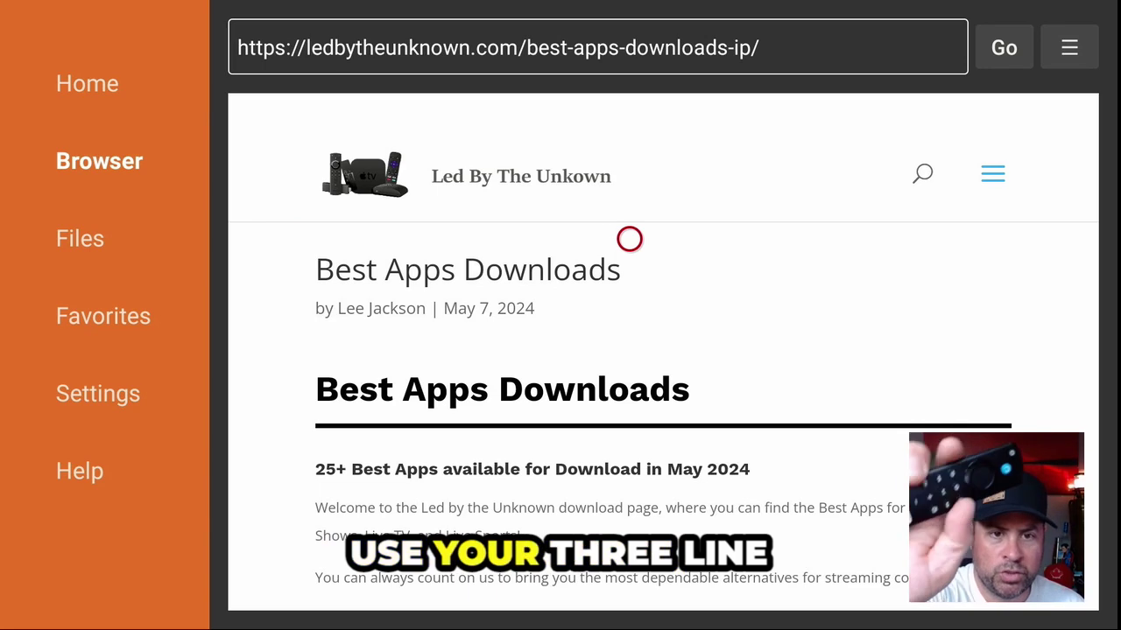
Save the Best Apps Downloads page to Downloader's favorites
{"action": "key", "text": "Menu"}
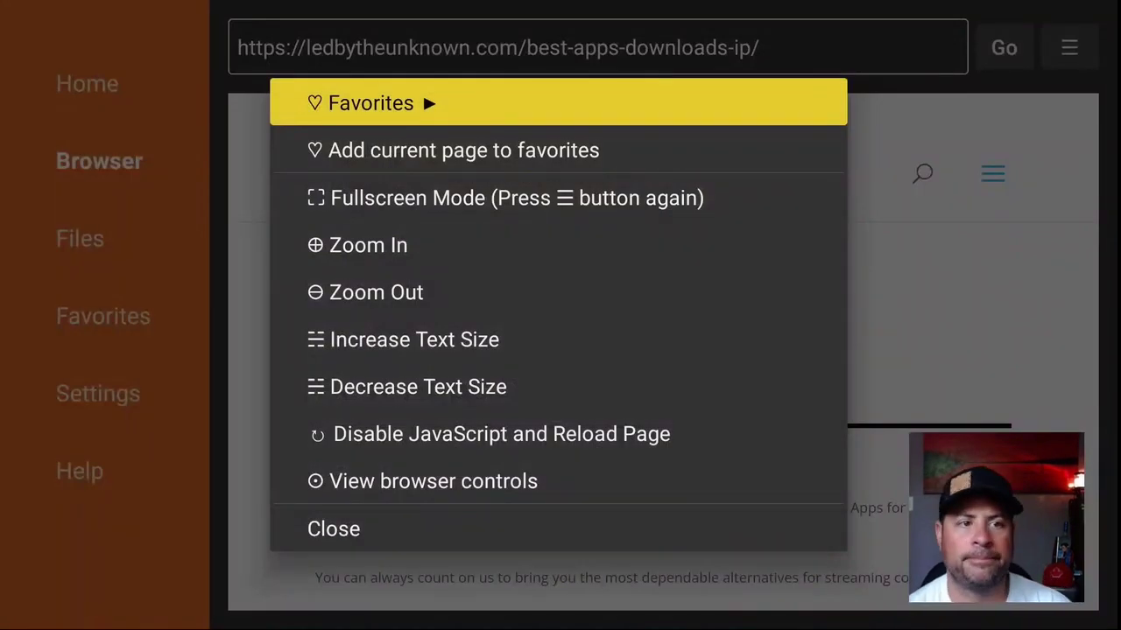
{"action": "key", "text": "Down"}
{"action": "key", "text": "Return"}
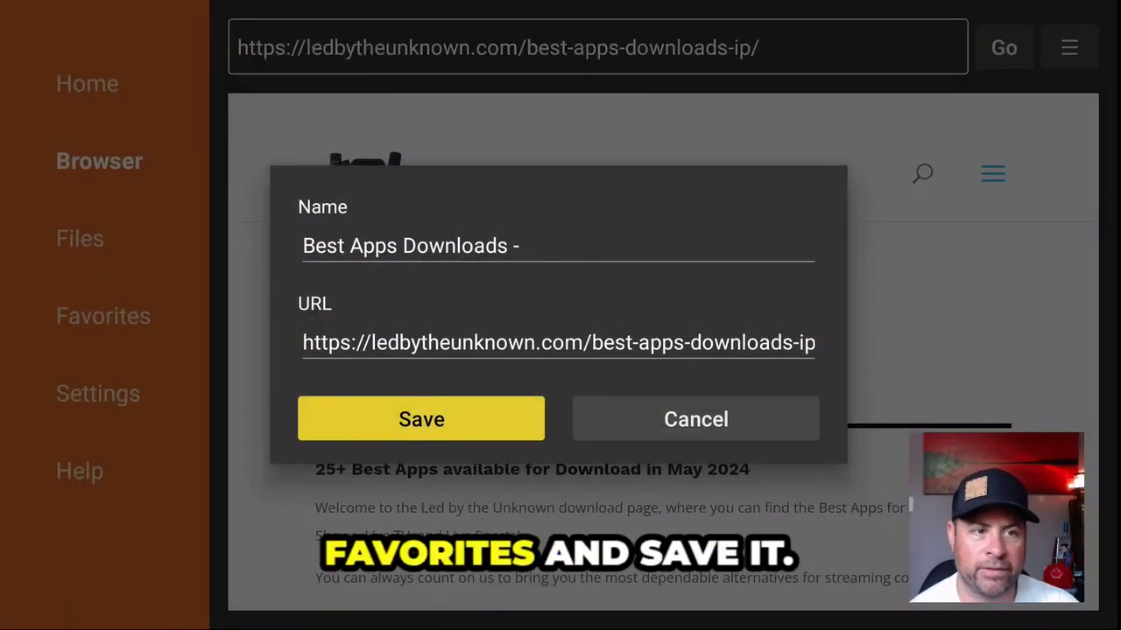
{"action": "key", "text": "Return"}
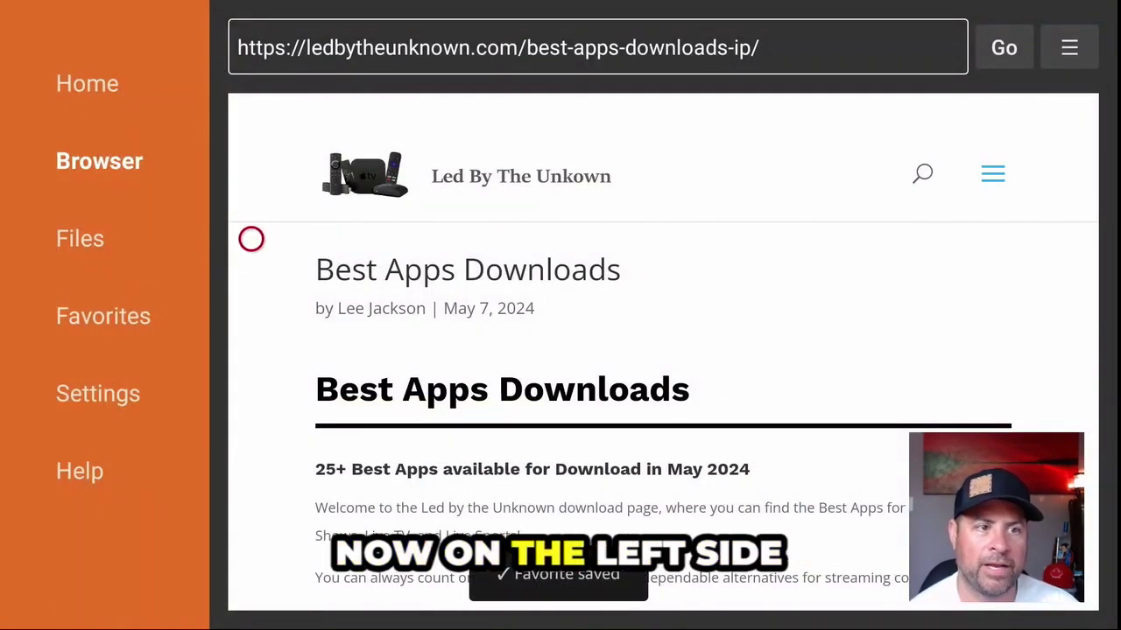
Reopen Best Apps Downloads from the Favorites sidebar list and scroll down
{"action": "key", "text": "Left"}
{"action": "key", "text": "Down"}
{"action": "key", "text": "Down"}
{"action": "key", "text": "Return"}
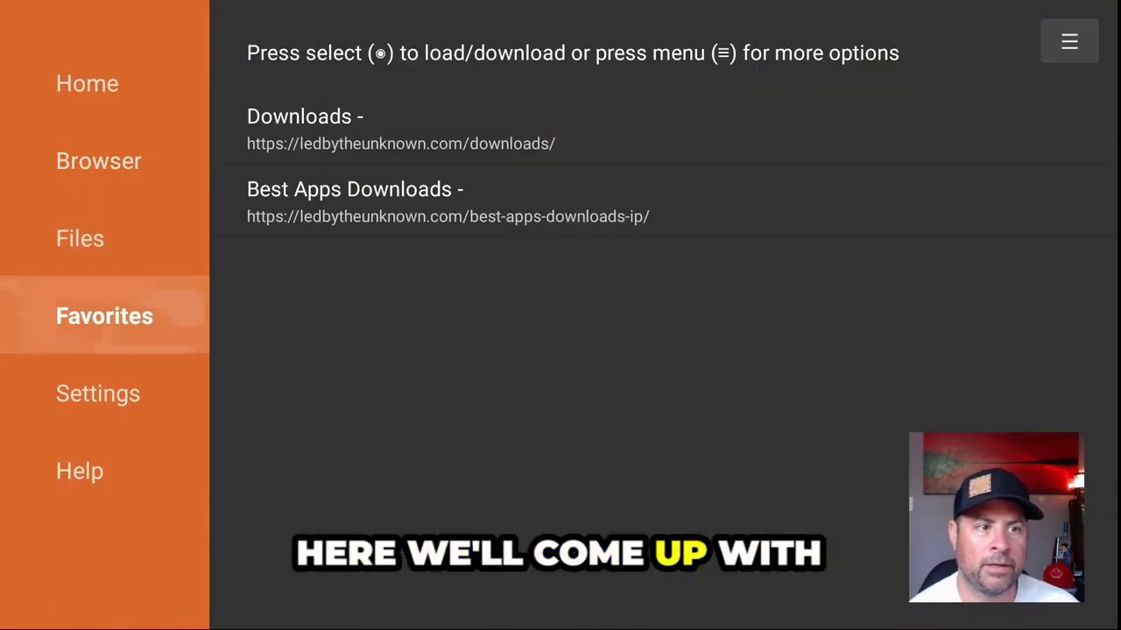
{"action": "key", "text": "Right"}
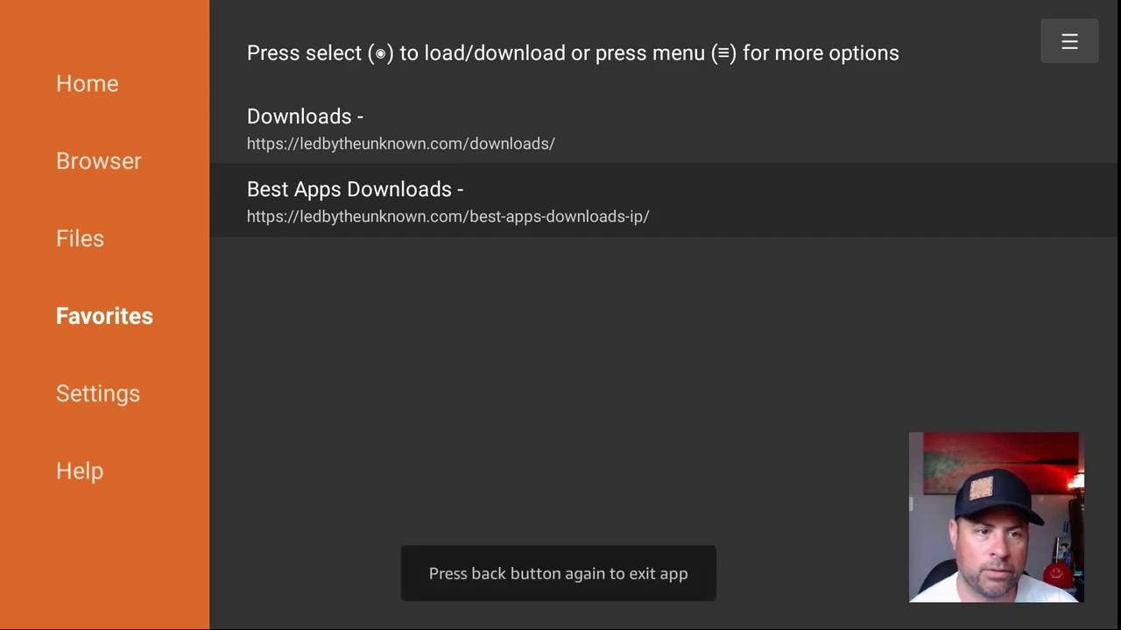
{"action": "key", "text": "Return"}
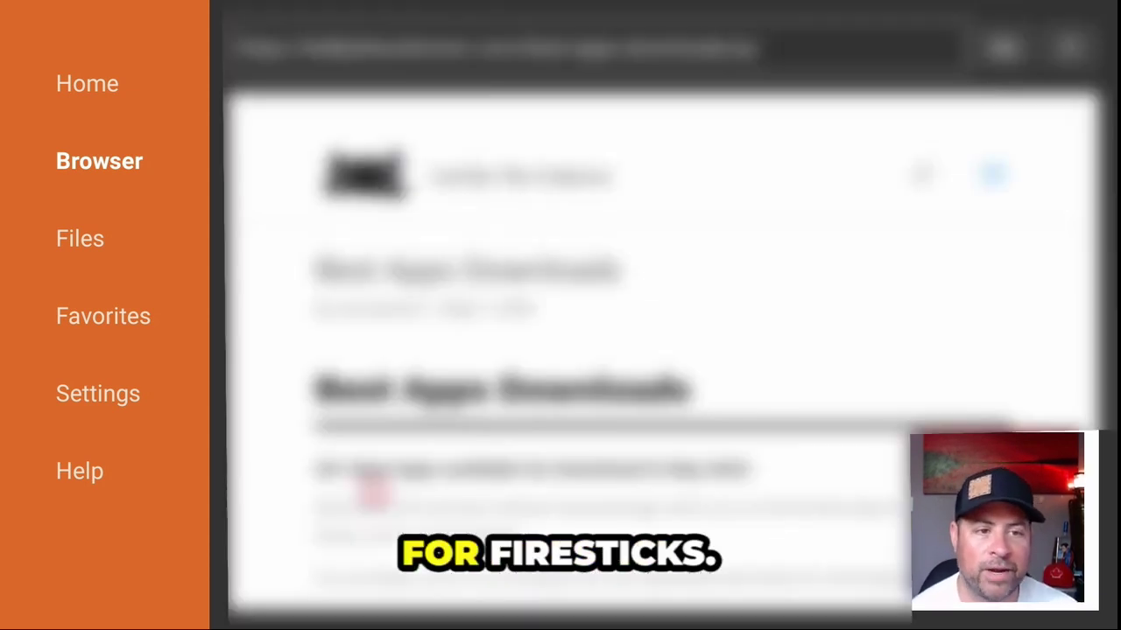
{"action": "scroll", "coordinate": [373, 543], "scroll_direction": "down", "scroll_amount": 10}
Scroll the download list, follow the Xumo TV link, and scroll down its page
{"action": "scroll", "coordinate": [373, 591], "scroll_direction": "down", "scroll_amount": 15}
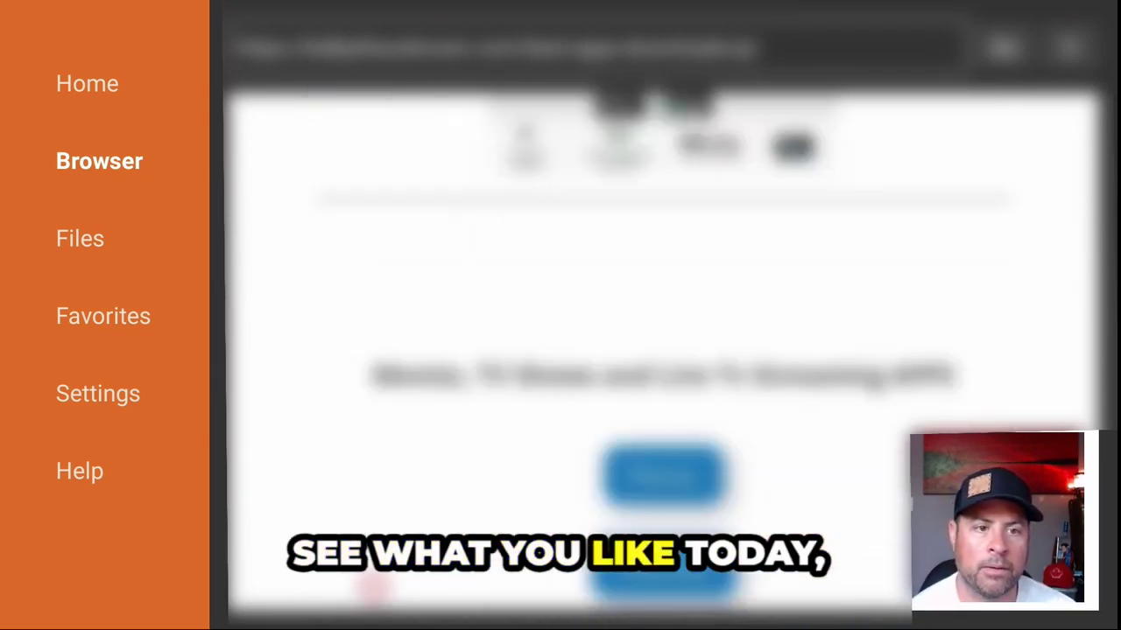
{"action": "scroll", "coordinate": [373, 233], "scroll_direction": "down", "scroll_amount": 3}
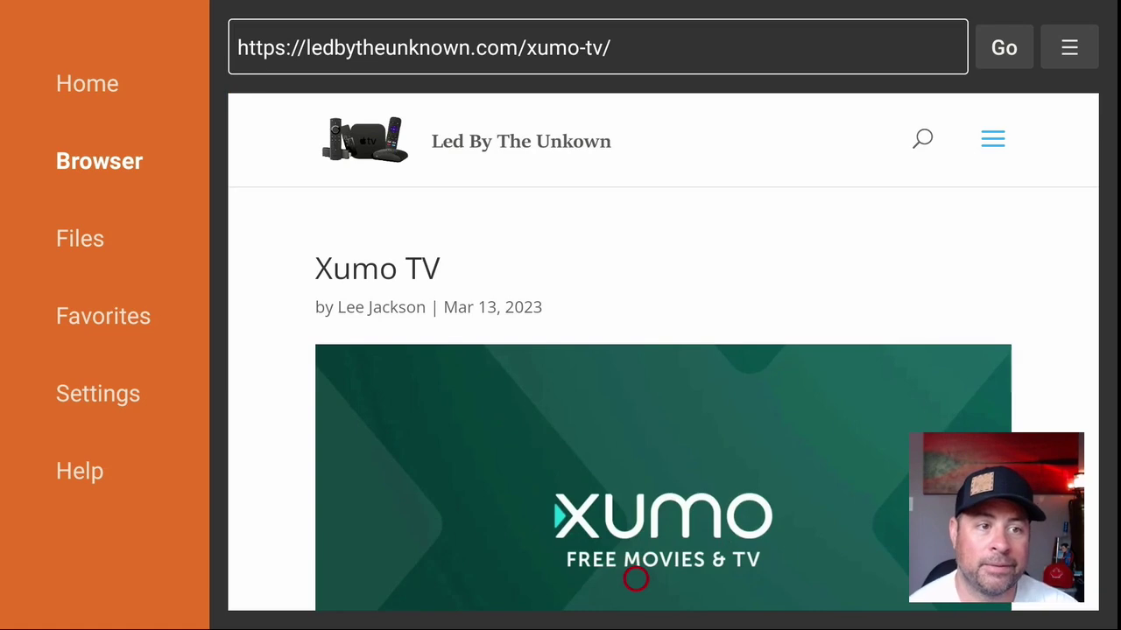
{"action": "scroll", "coordinate": [635, 582], "scroll_direction": "down", "scroll_amount": 3}
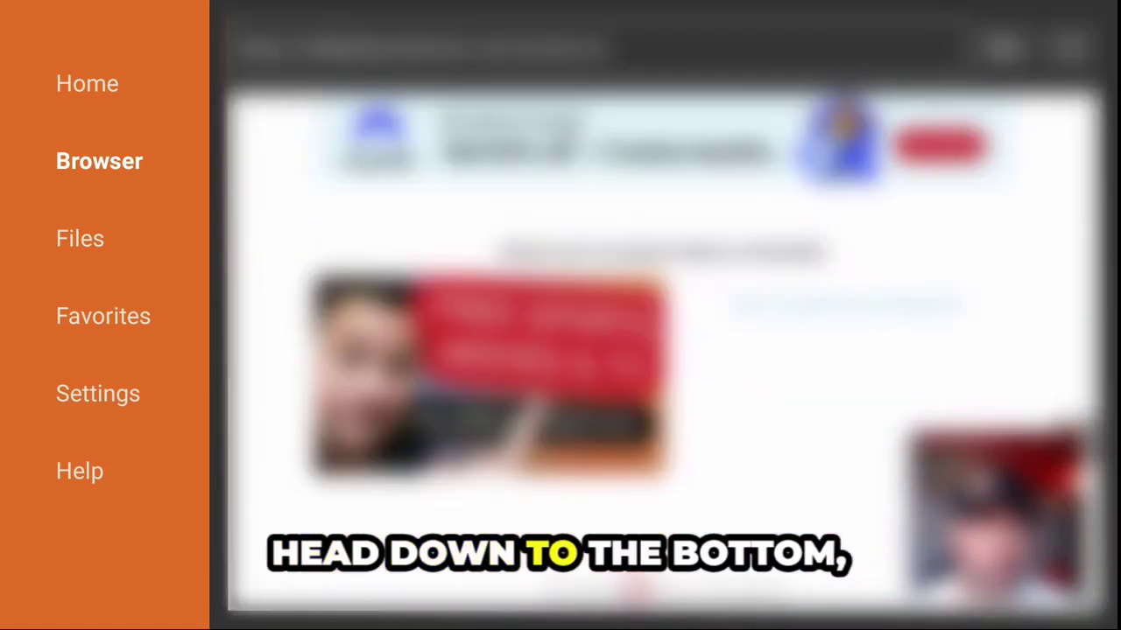
{"action": "scroll", "coordinate": [662, 351], "scroll_direction": "down", "scroll_amount": 3}
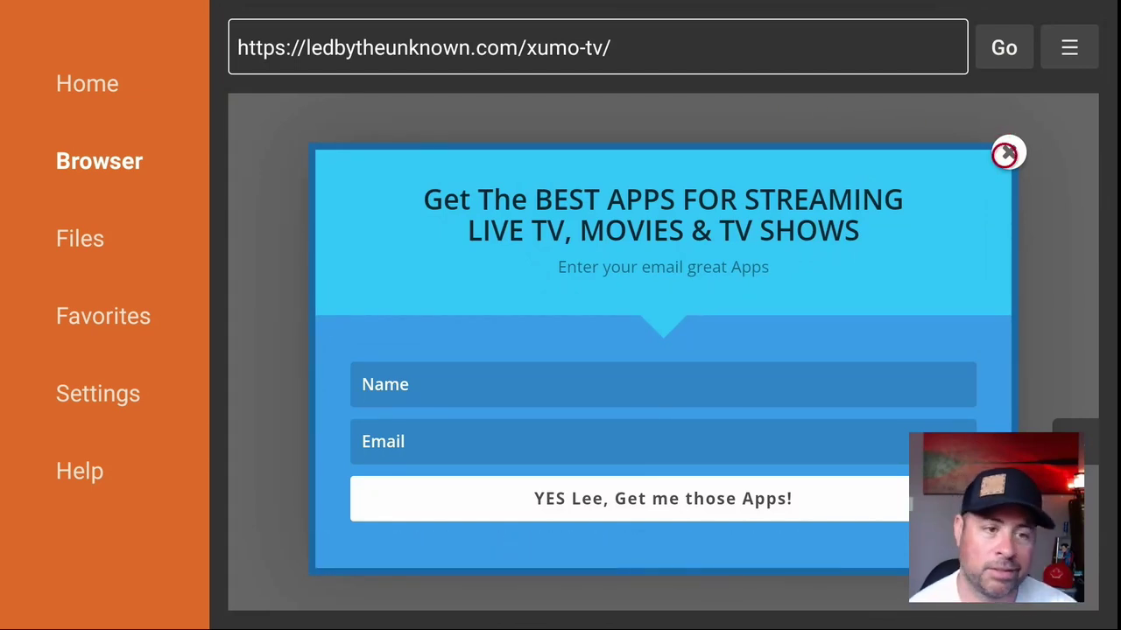
Dismiss the email popup and download the 'Xumo TV - Amazon / Android Device' APK
{"action": "left_click", "coordinate": [1006, 154]}
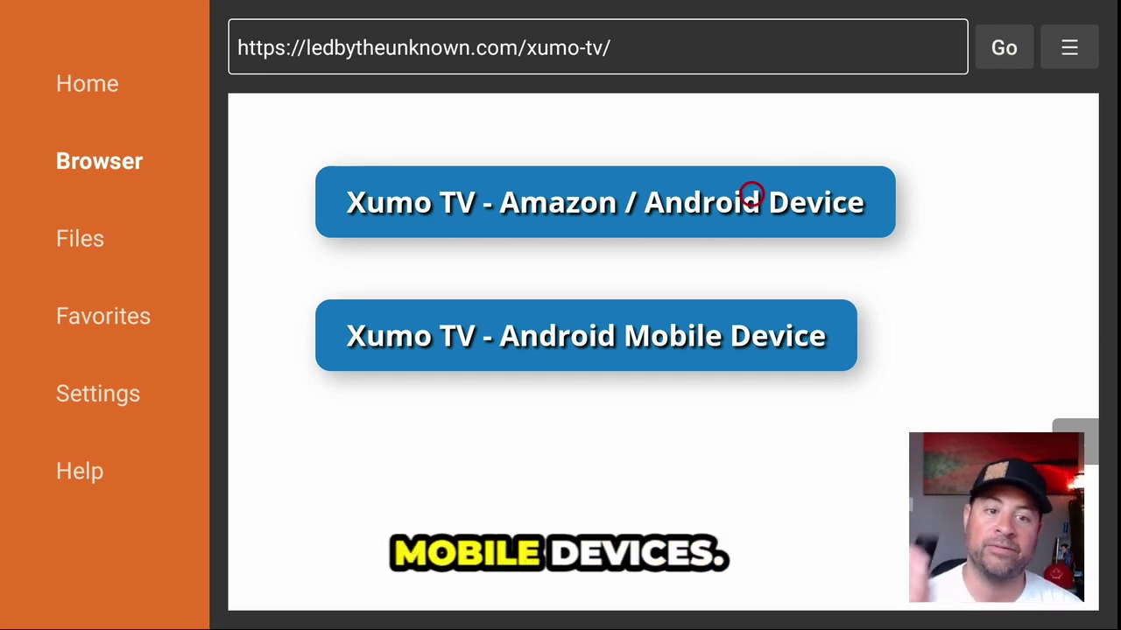
{"action": "left_click", "coordinate": [751, 194]}
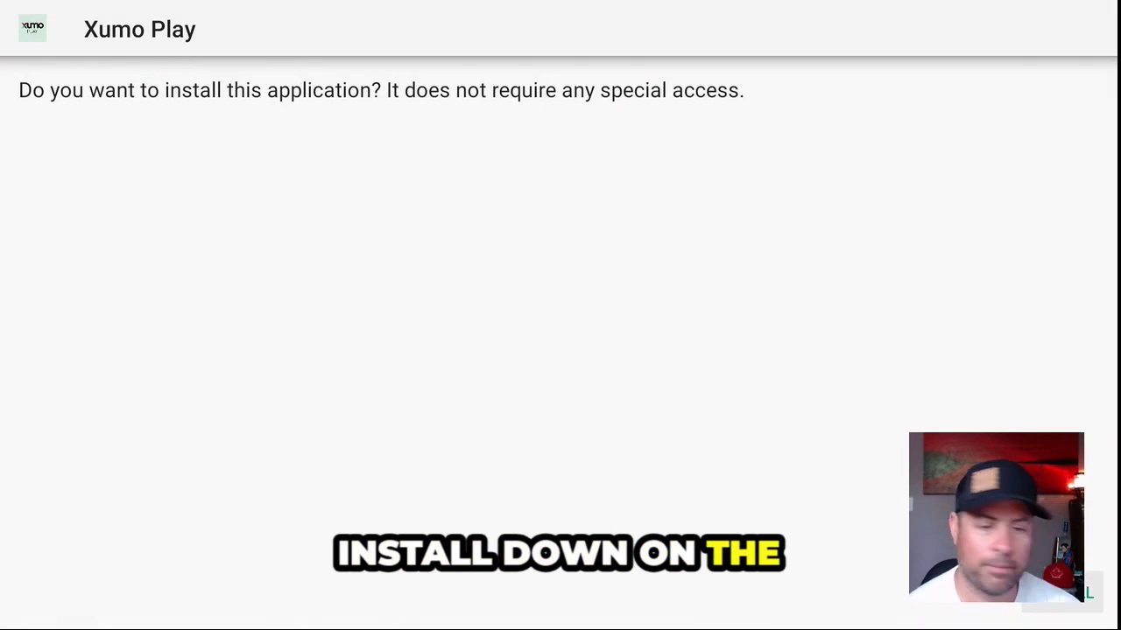
Install Xumo Play, then delete its downloaded APK file from Downloader
{"action": "key", "text": "Return"}
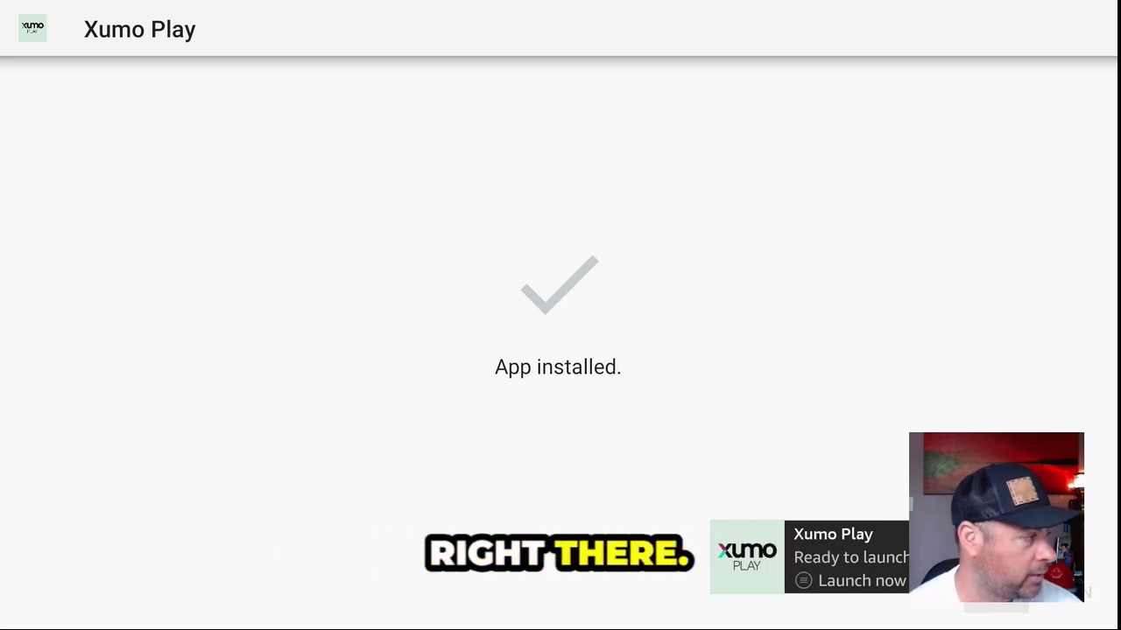
{"action": "key", "text": "Return"}
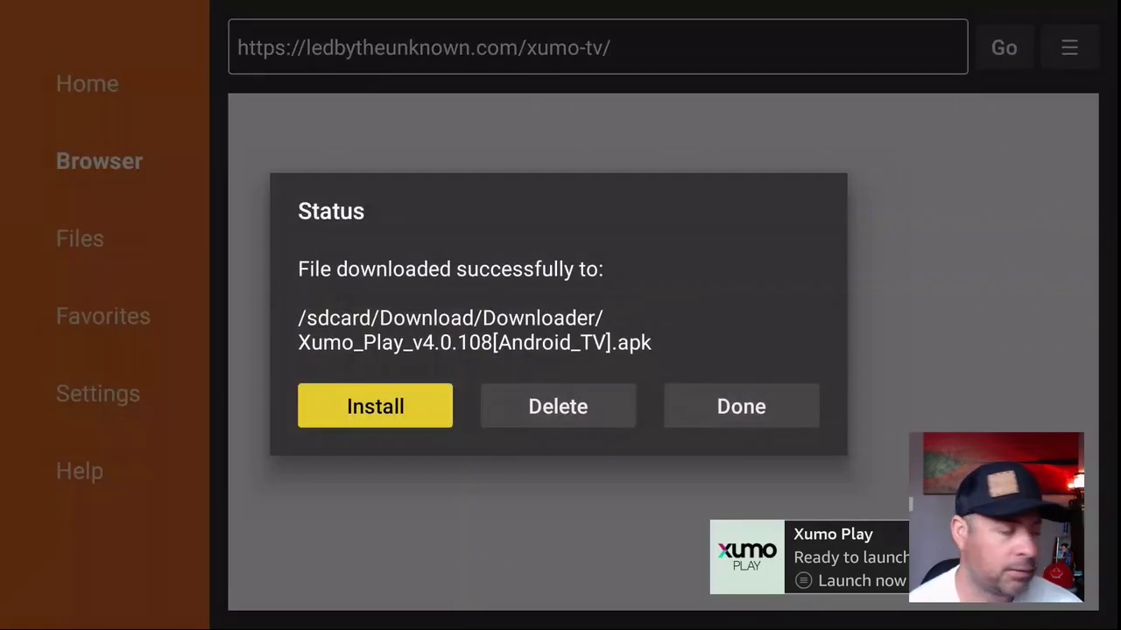
{"action": "key", "text": "Right"}
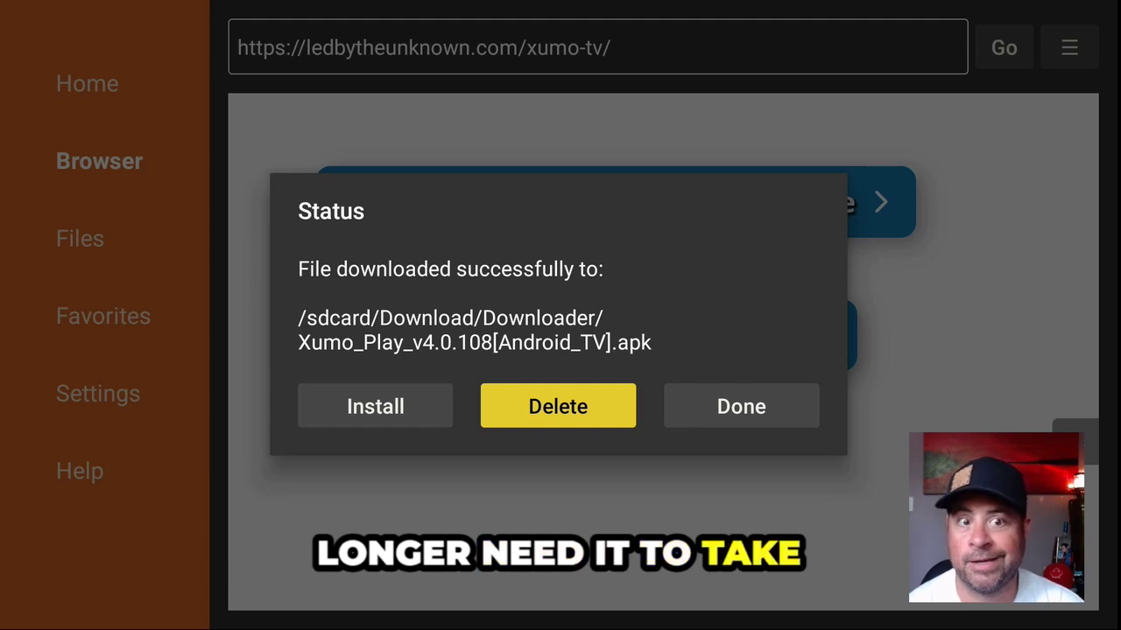
{"action": "key", "text": "Return"}
{"action": "key", "text": "Left"}
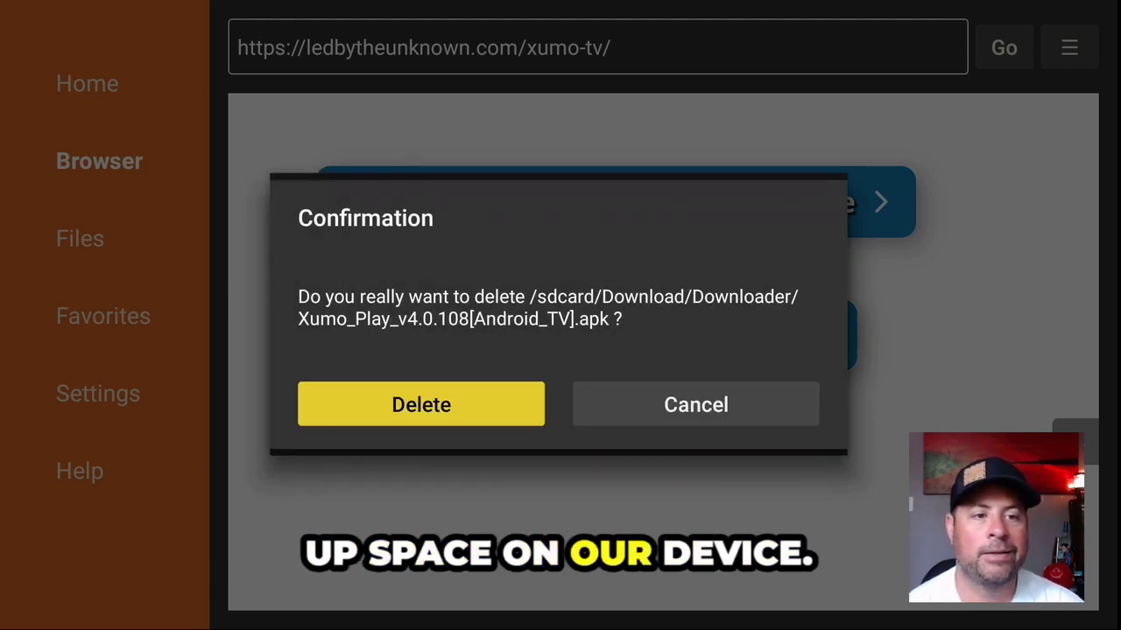
{"action": "key", "text": "Return"}
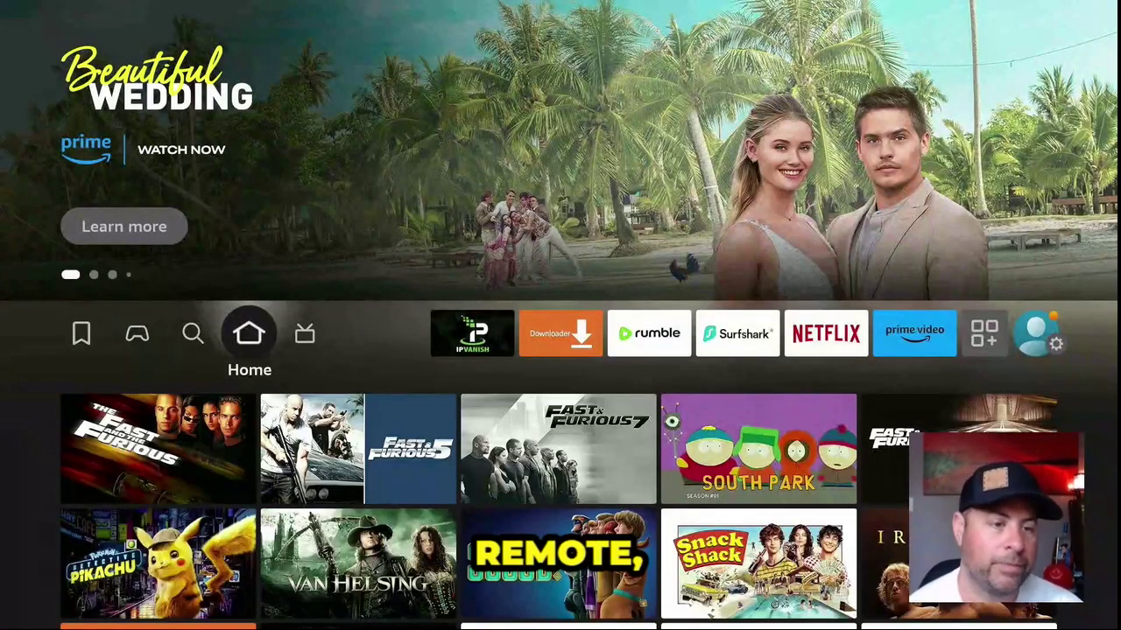
Move Xumo Play from Your Apps & Games to the front of the home apps row
{"action": "key", "text": "Right"}
{"action": "key", "text": "Right"}
{"action": "key", "text": "Right"}
{"action": "key", "text": "Right"}
{"action": "key", "text": "Right"}
{"action": "key", "text": "Right"}
{"action": "key", "text": "Right"}
{"action": "key", "text": "Right"}
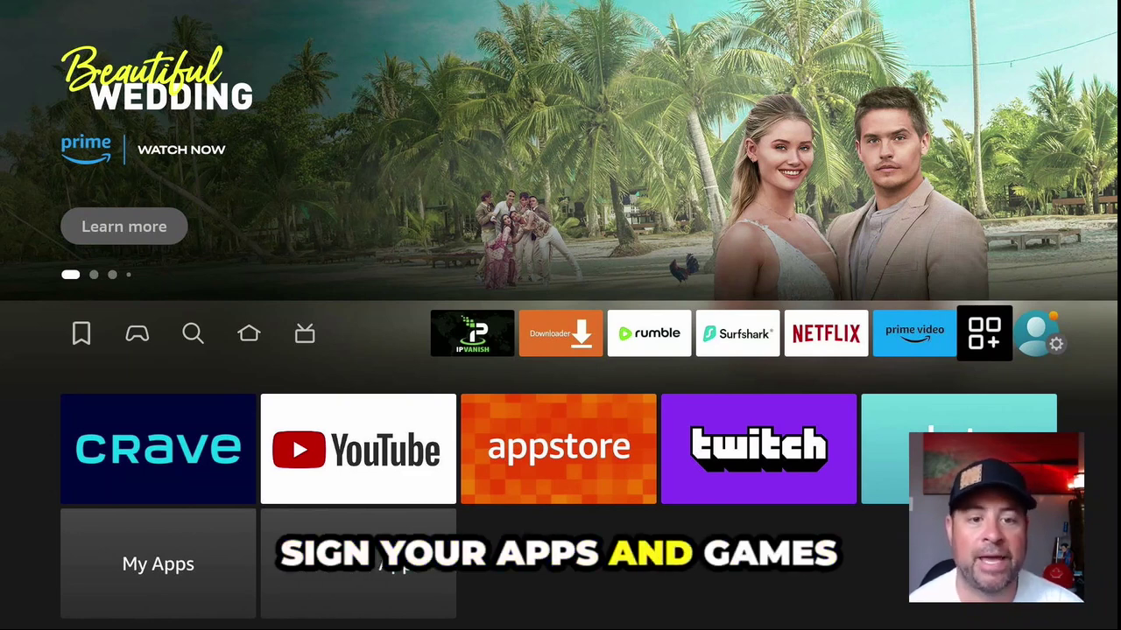
{"action": "key", "text": "Return"}
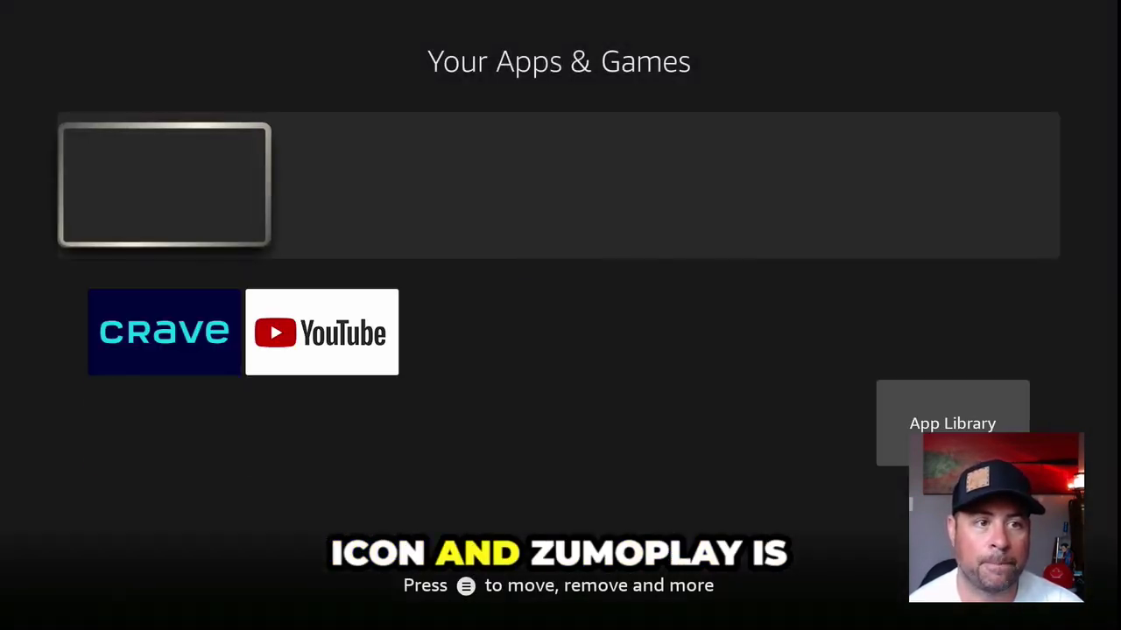
{"action": "key", "text": "Down"}
{"action": "key", "text": "Down"}
{"action": "key", "text": "Right"}
{"action": "key", "text": "Right"}
{"action": "key", "text": "Right"}
{"action": "key", "text": "Right"}
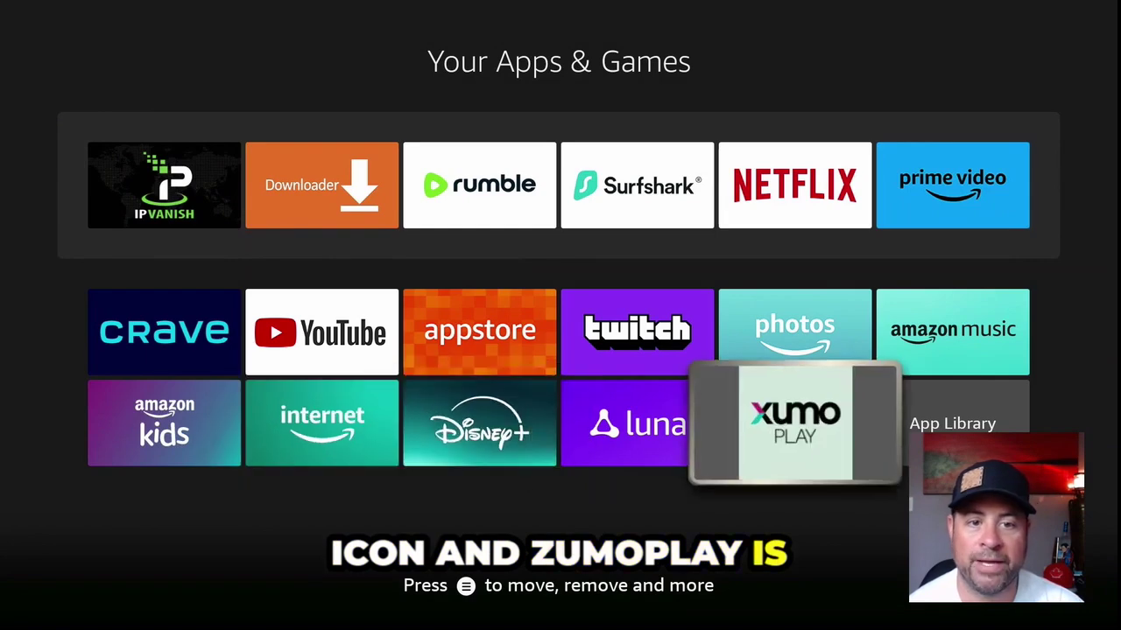
{"action": "key", "text": "Menu"}
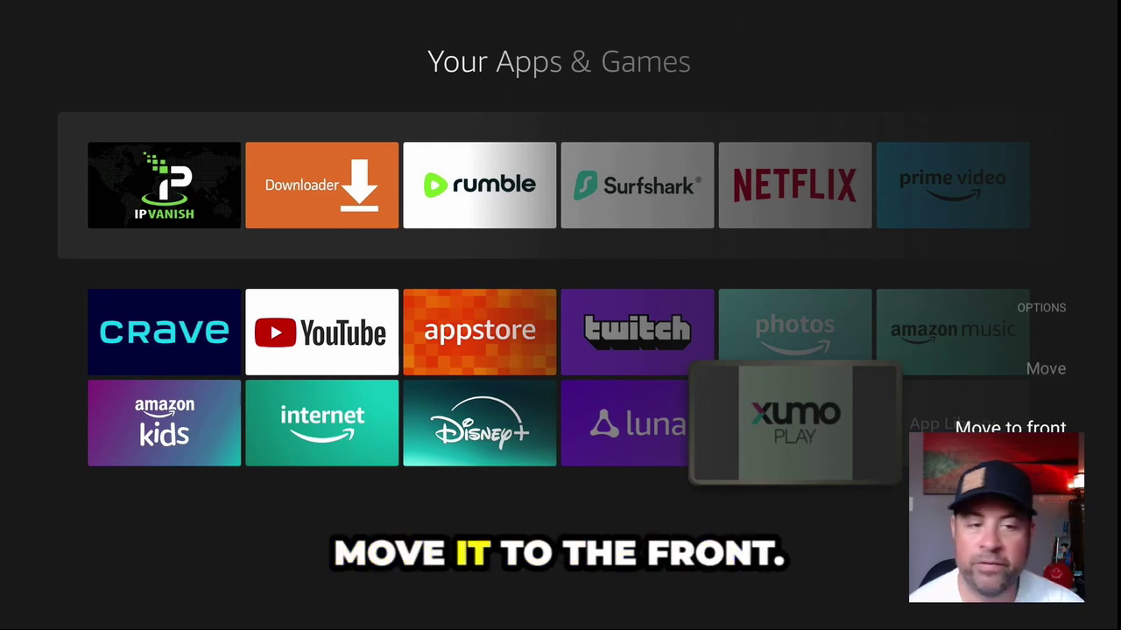
{"action": "key", "text": "Return"}
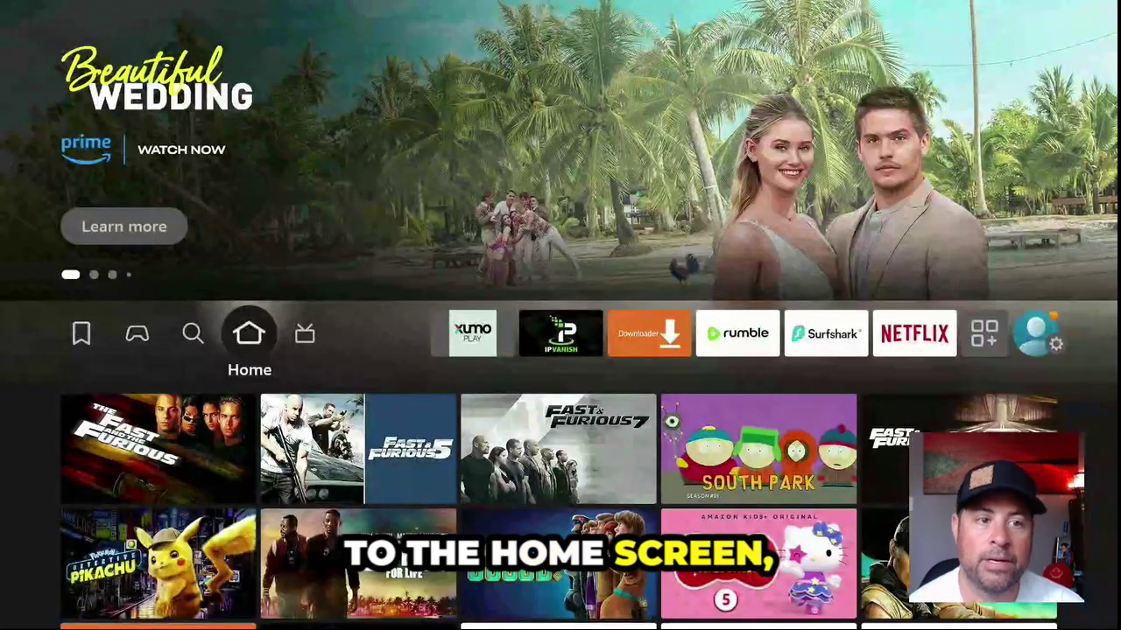
{"action": "key", "text": "Right"}
{"action": "key", "text": "Right"}
{"action": "key", "text": "Right"}
{"action": "key", "text": "Right"}
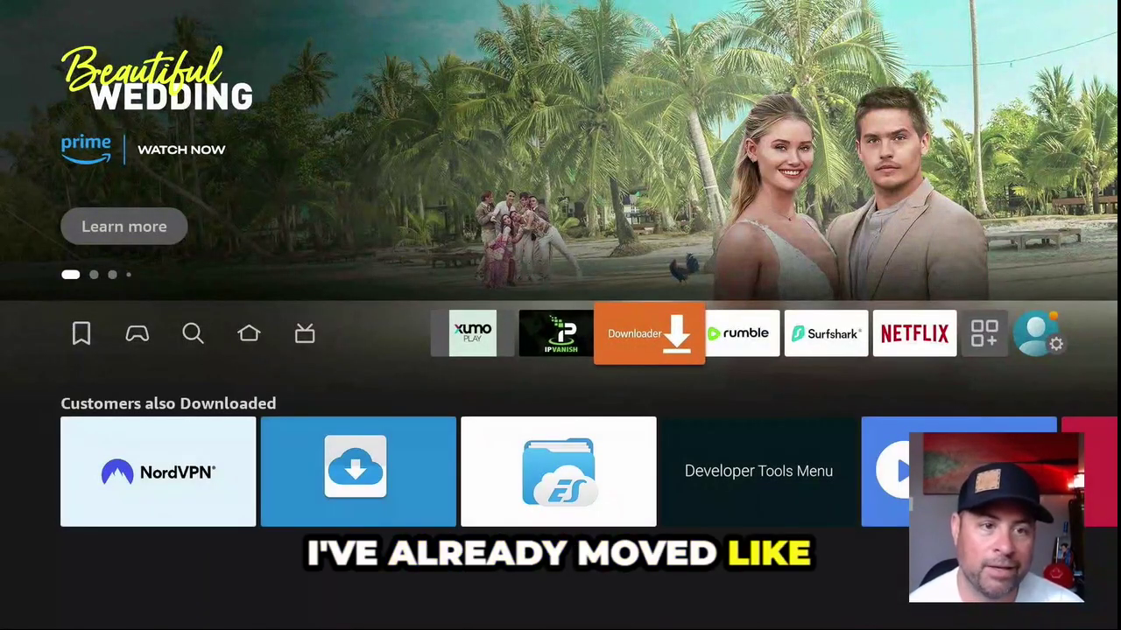
Launch Xumo Play from its tile on the Fire TV home row
{"action": "key", "text": "Left"}
{"action": "key", "text": "Left"}
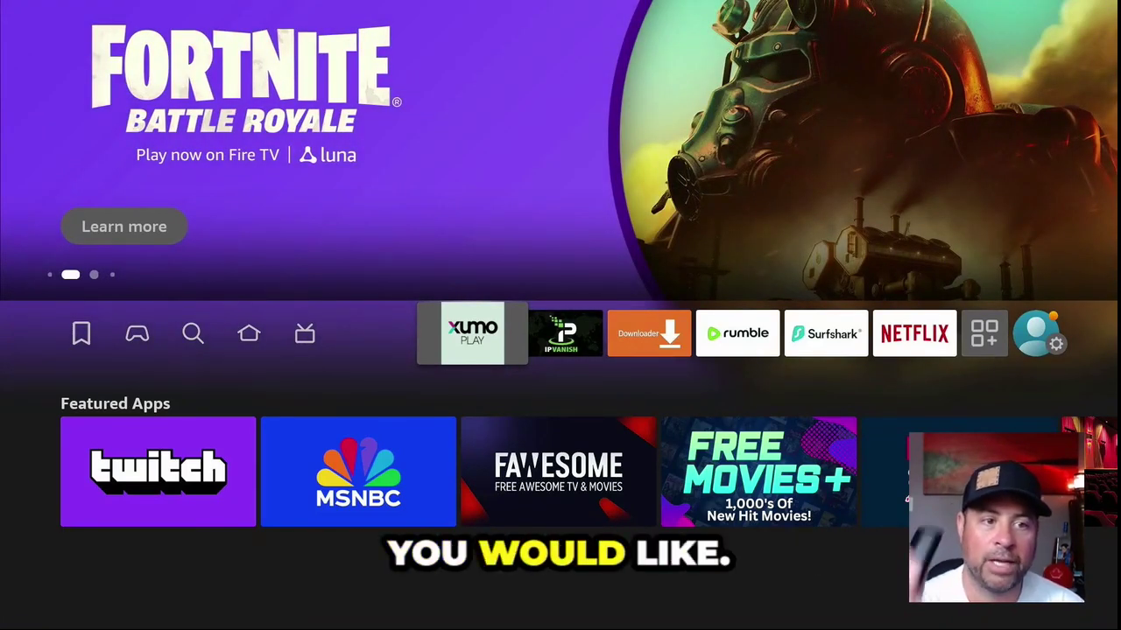
{"action": "key", "text": "Return"}
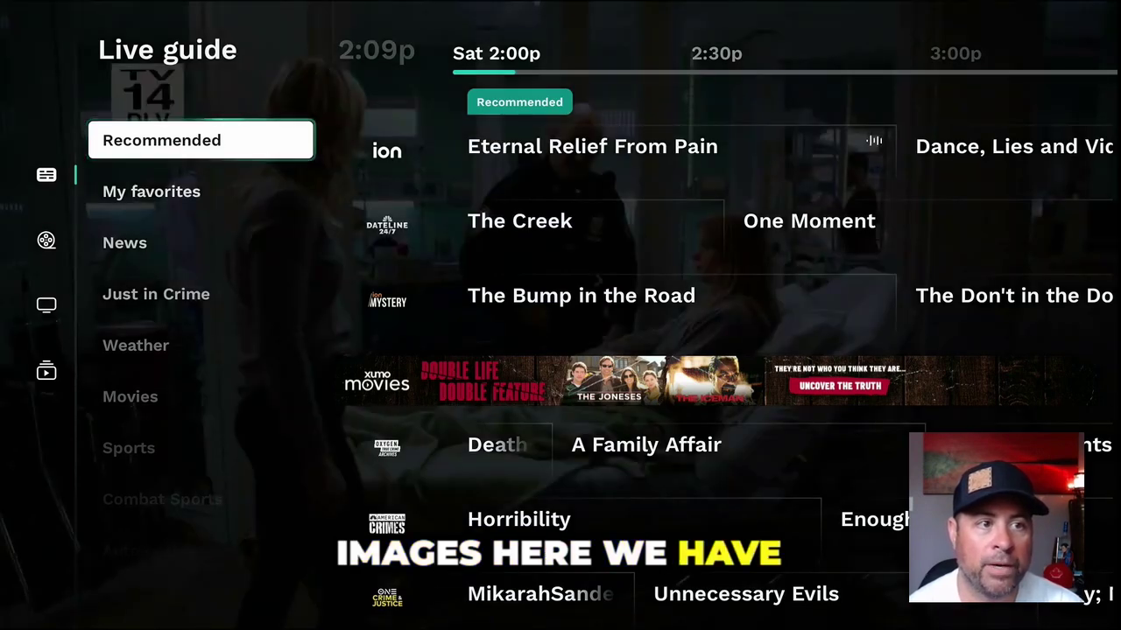
Open Xumo Play's side menu and preview the Free movies and TV shows sections
{"action": "key", "text": "Down"}
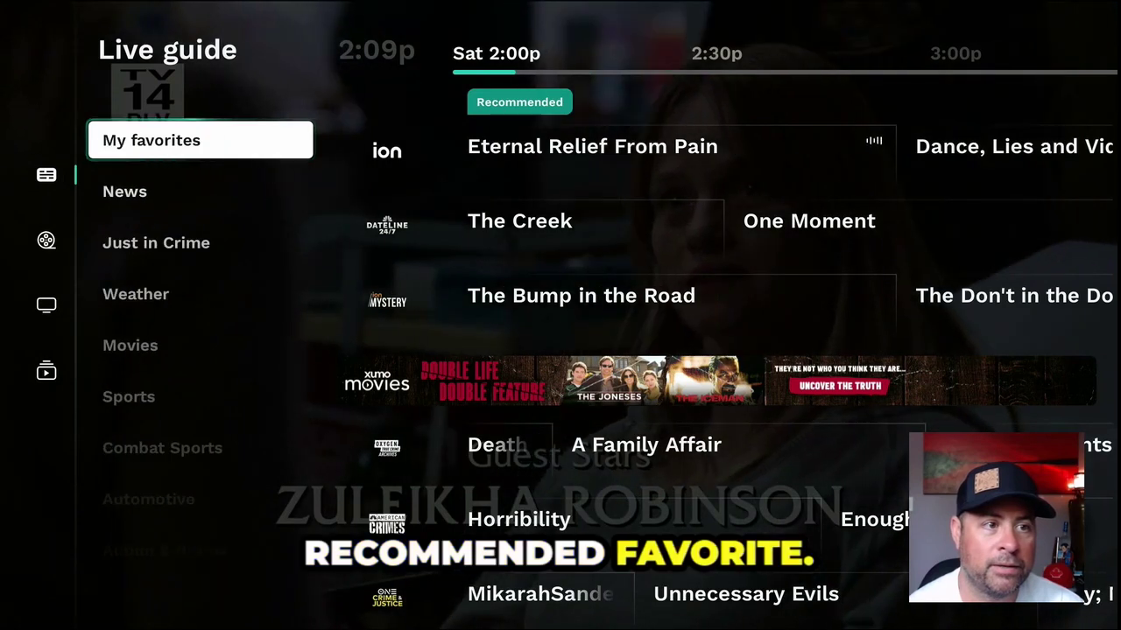
{"action": "key", "text": "Left"}
{"action": "key", "text": "Down"}
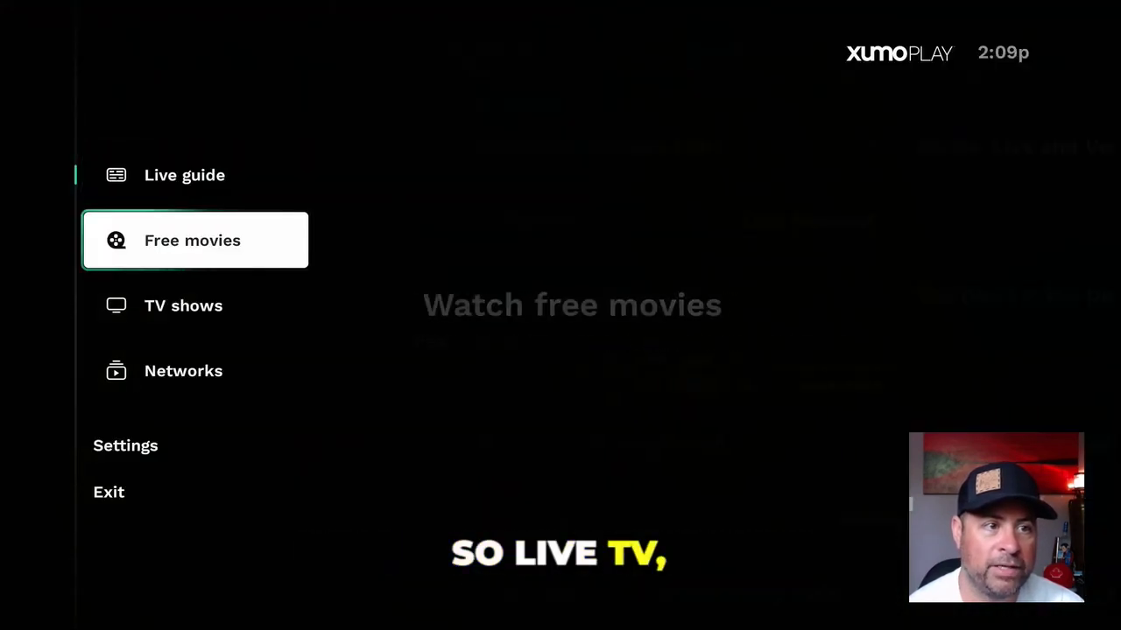
{"action": "key", "text": "Down"}
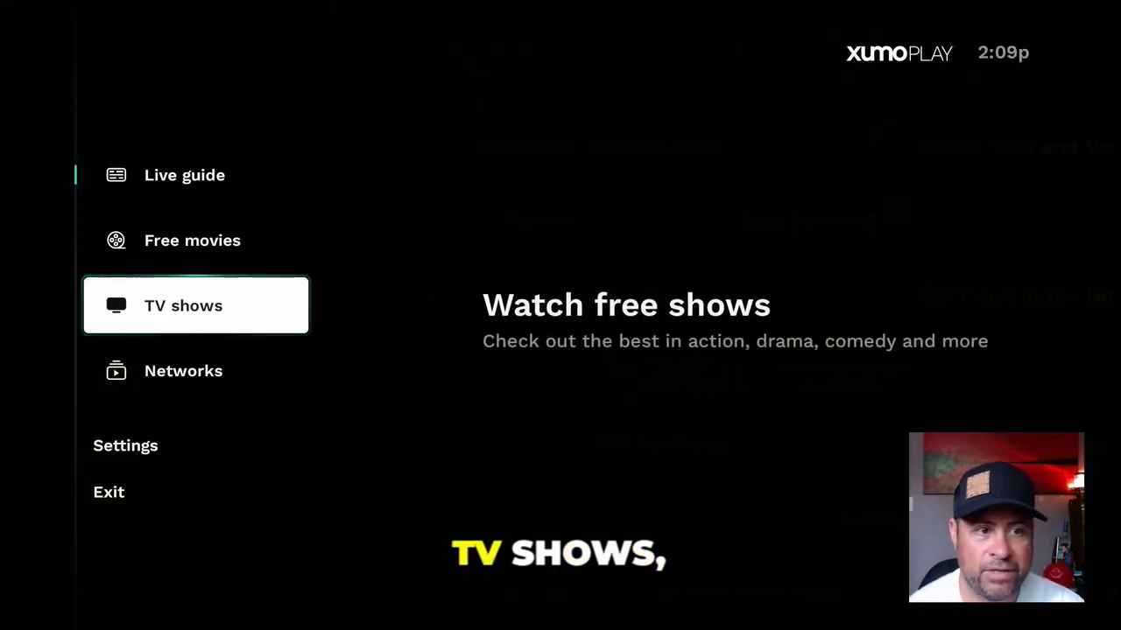
Return to the Live guide and move down its category list to Sports
{"action": "key", "text": "Up"}
{"action": "key", "text": "Up"}
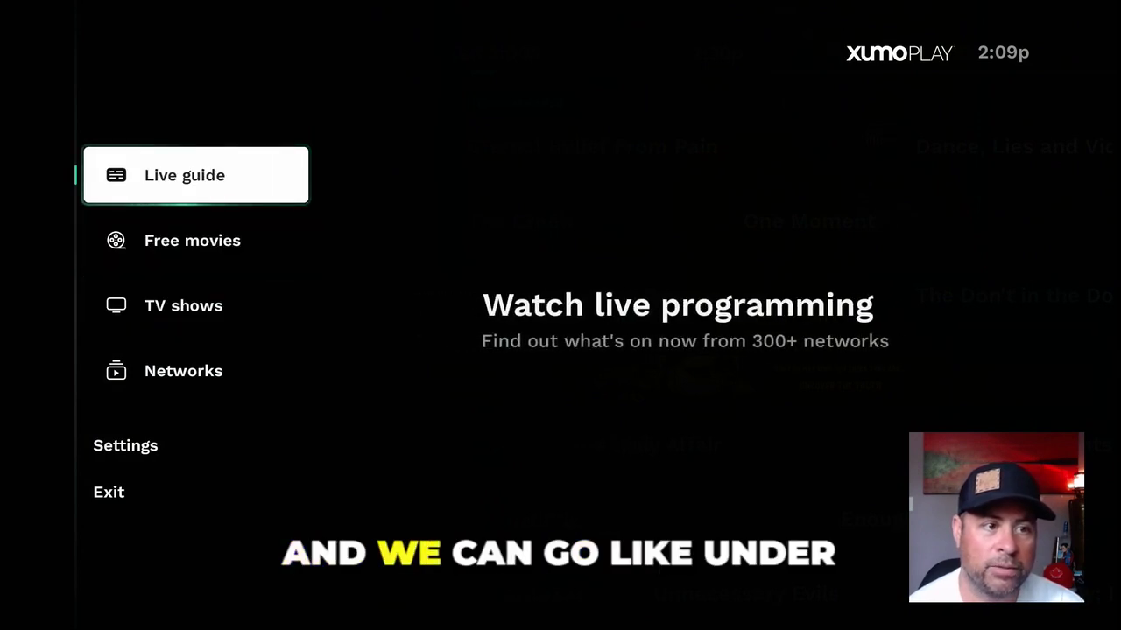
{"action": "key", "text": "Return"}
{"action": "key", "text": "Down"}
{"action": "key", "text": "Down"}
{"action": "key", "text": "Down"}
{"action": "key", "text": "Down"}
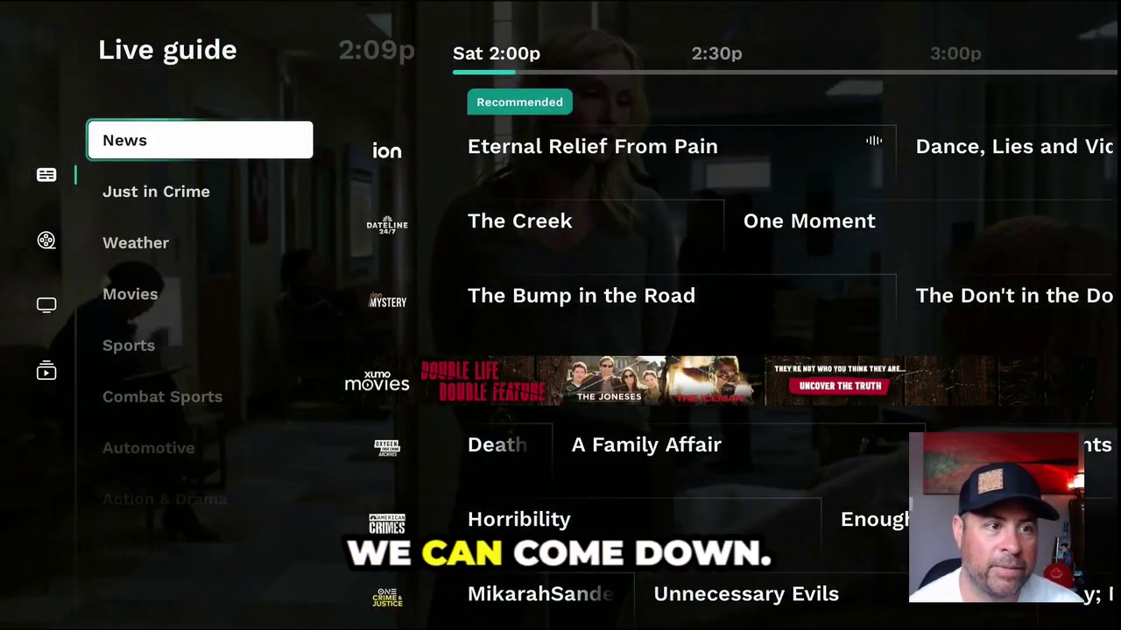
{"action": "key", "text": "Down"}
{"action": "key", "text": "Down"}
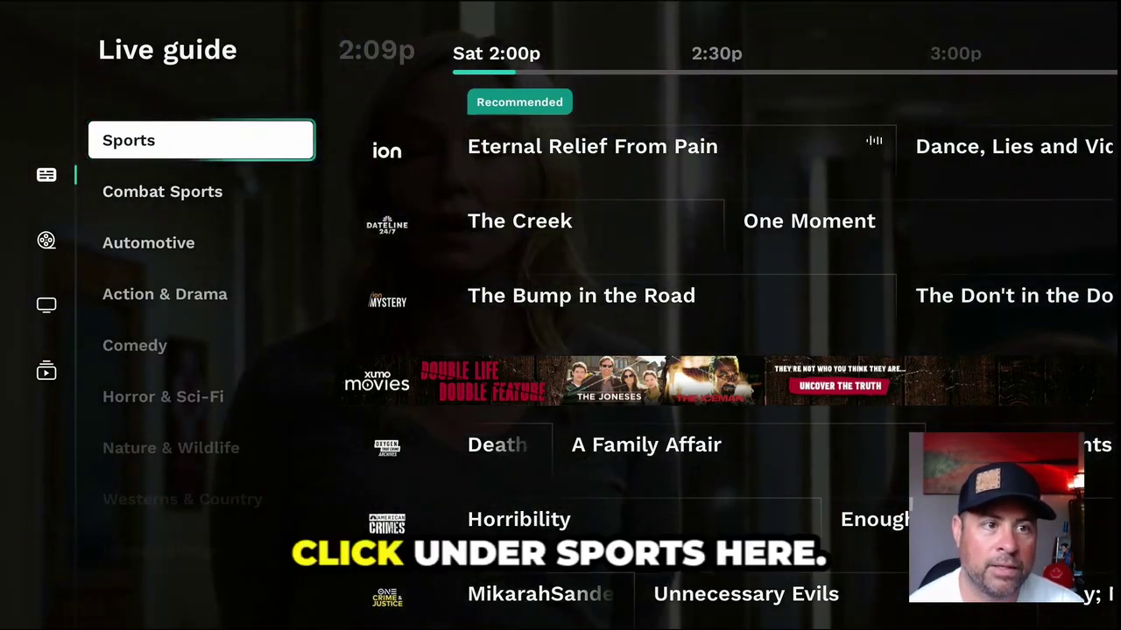
Open the Sports channel listings and scroll down past Gameday Scoreboard
{"action": "key", "text": "Right"}
{"action": "key", "text": "Down"}
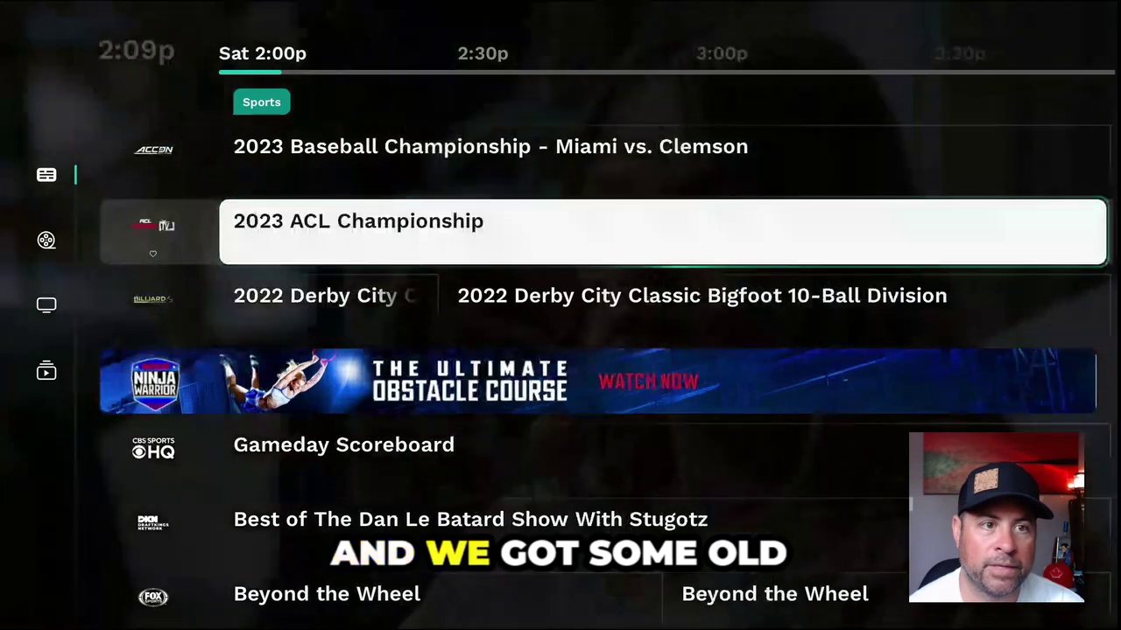
{"action": "key", "text": "Down"}
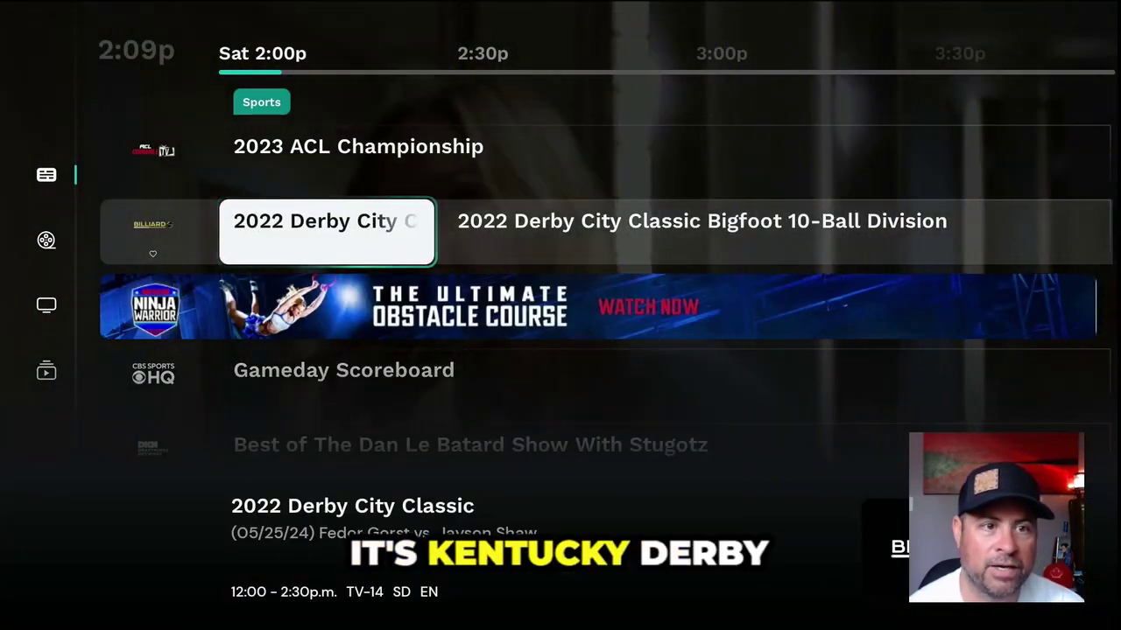
{"action": "key", "text": "Down"}
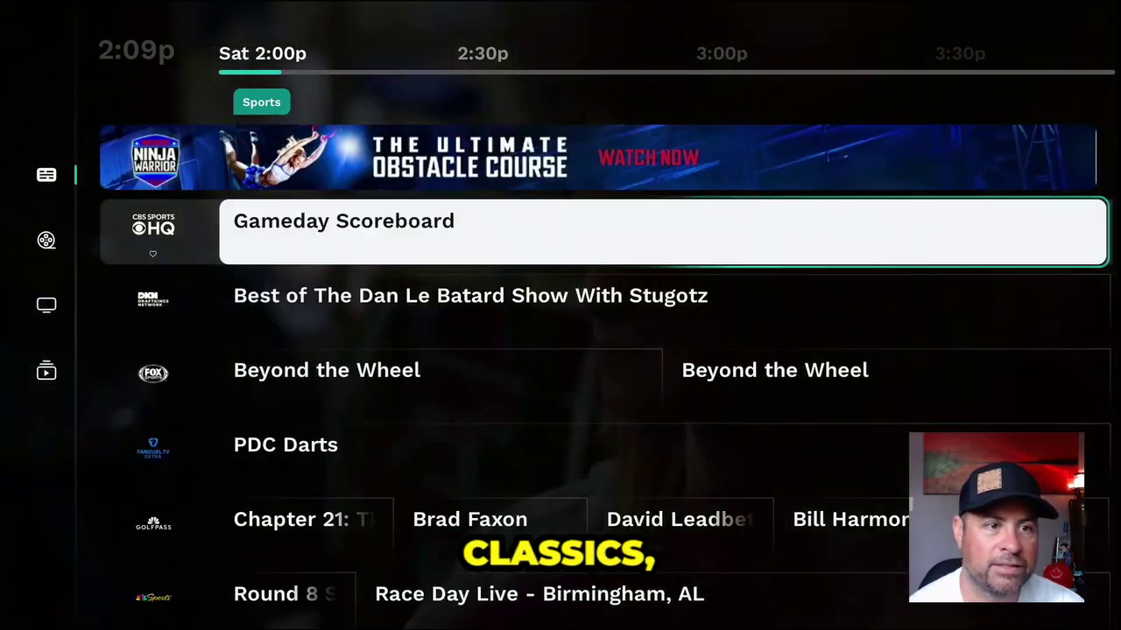
{"action": "key", "text": "Down"}
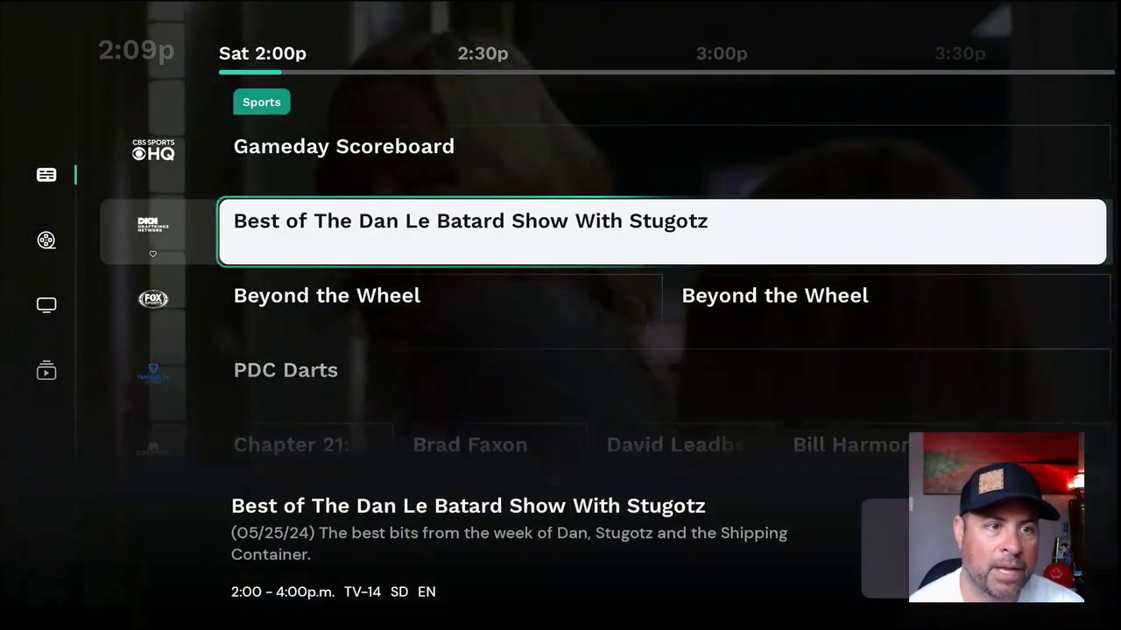
{"action": "key", "text": "Down"}
Move past PDC Darts to Outdoor America and show The Great Clear Line Debate details
{"action": "key", "text": "Down"}
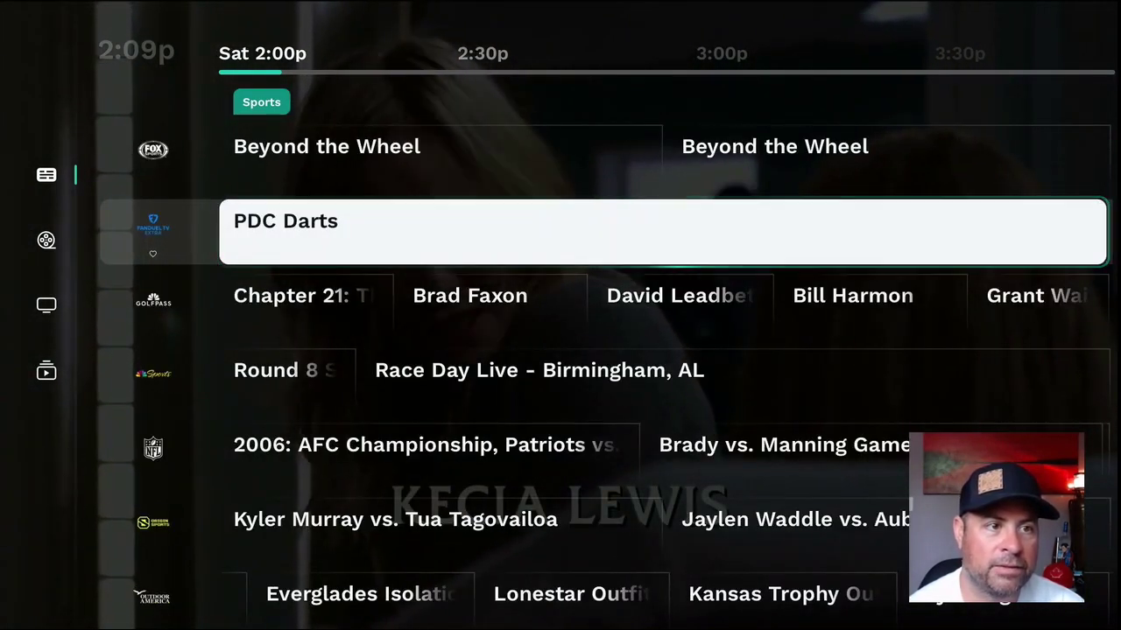
{"action": "key", "text": "Up"}
{"action": "key", "text": "Down"}
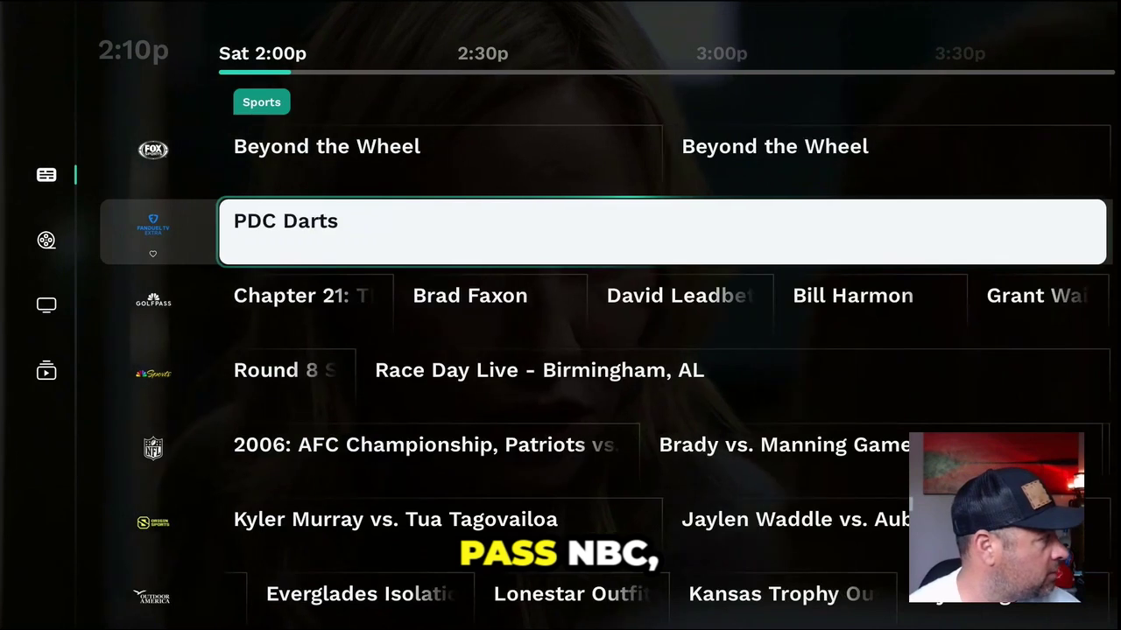
{"action": "key", "text": "Down"}
{"action": "key", "text": "Down"}
{"action": "key", "text": "Down"}
{"action": "key", "text": "Down"}
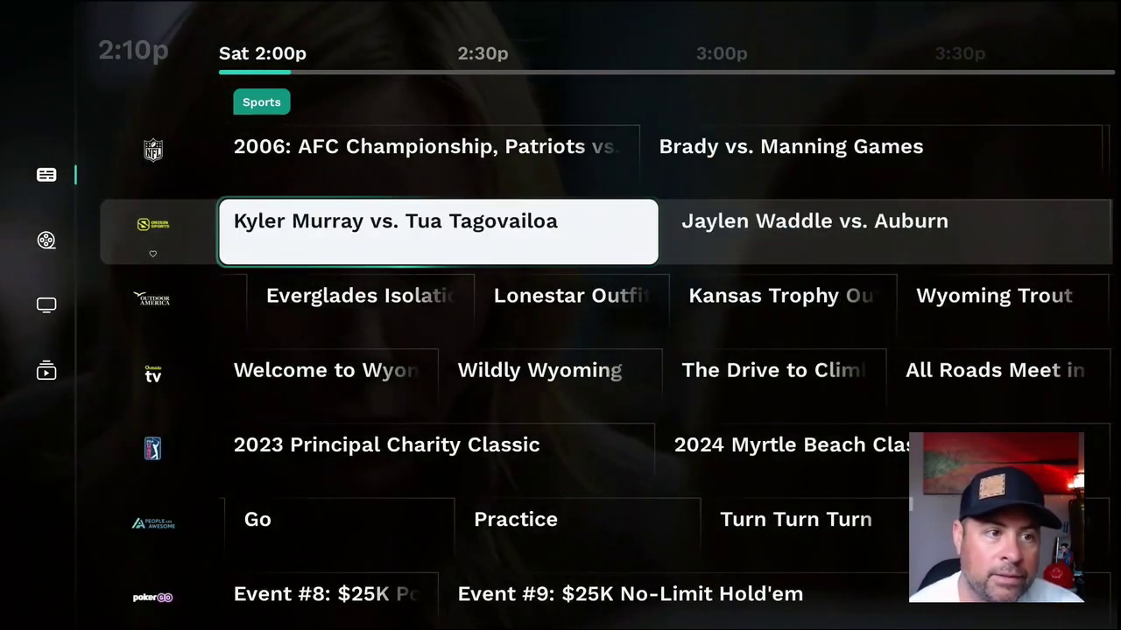
{"action": "key", "text": "Down"}
{"action": "key", "text": "Return"}
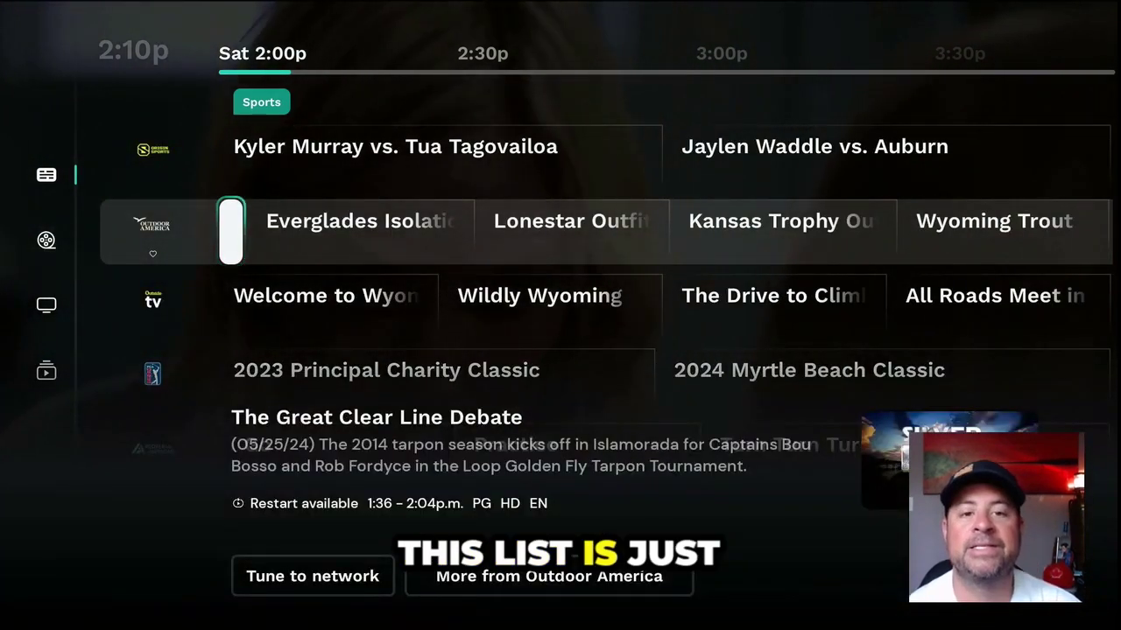